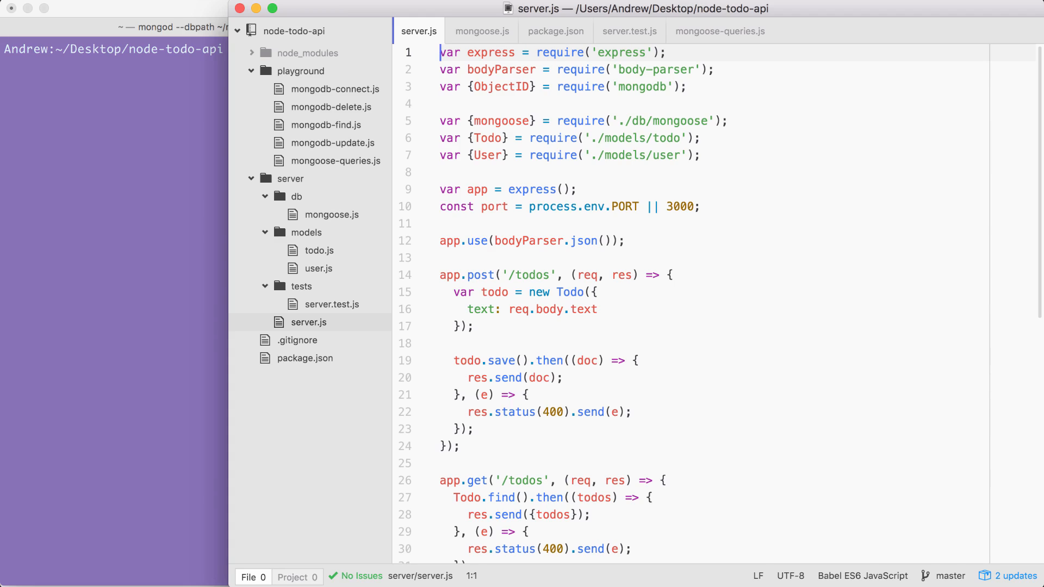
# Switch to the terminal and start the local API with node server/server.js.
pyautogui.click(121, 183)
pyautogui.write('no')
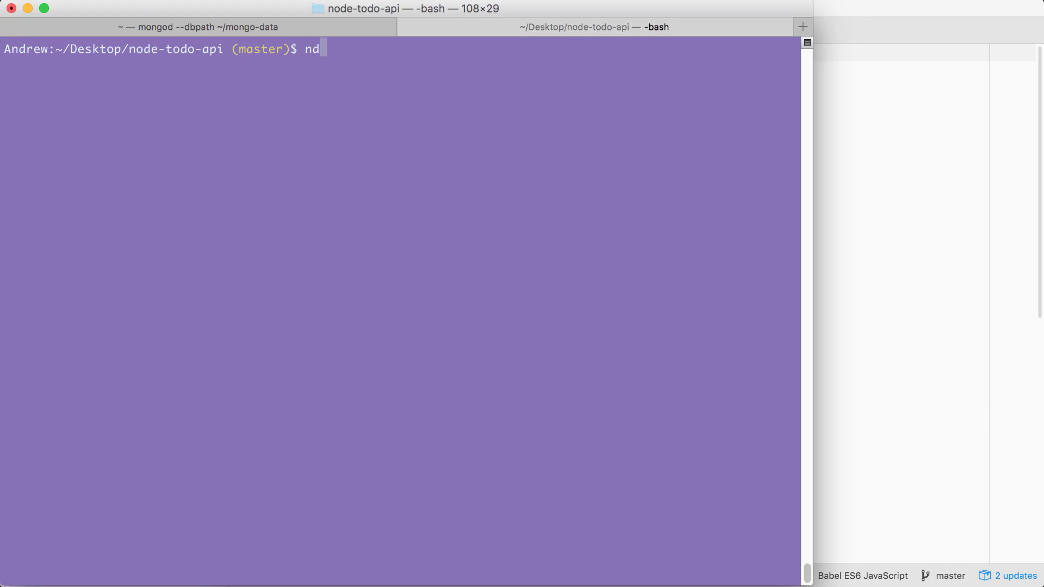
pyautogui.press('BackSpace')
pyautogui.write('ode server/server.js')
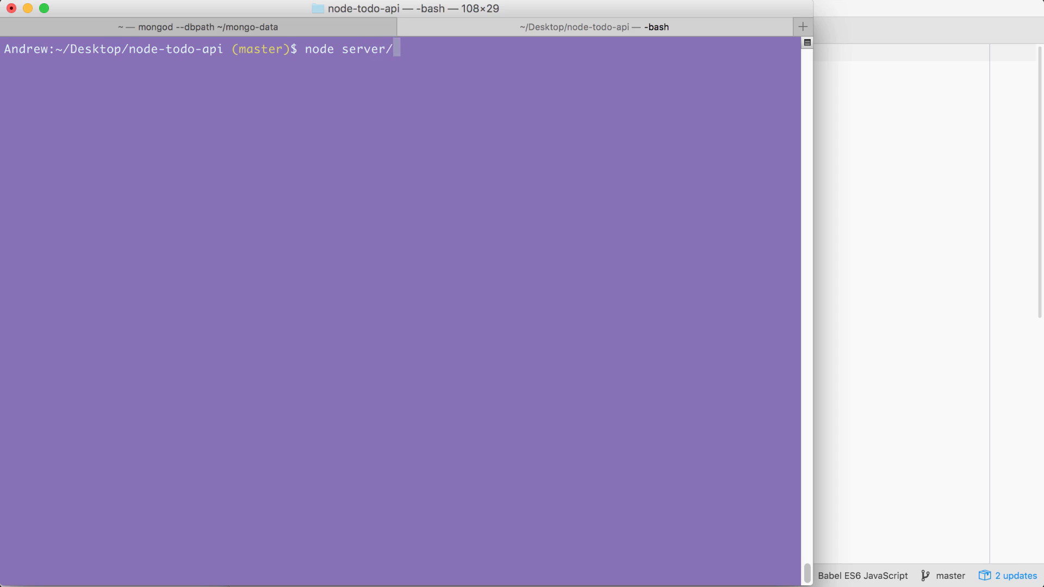
pyautogui.press('Return')
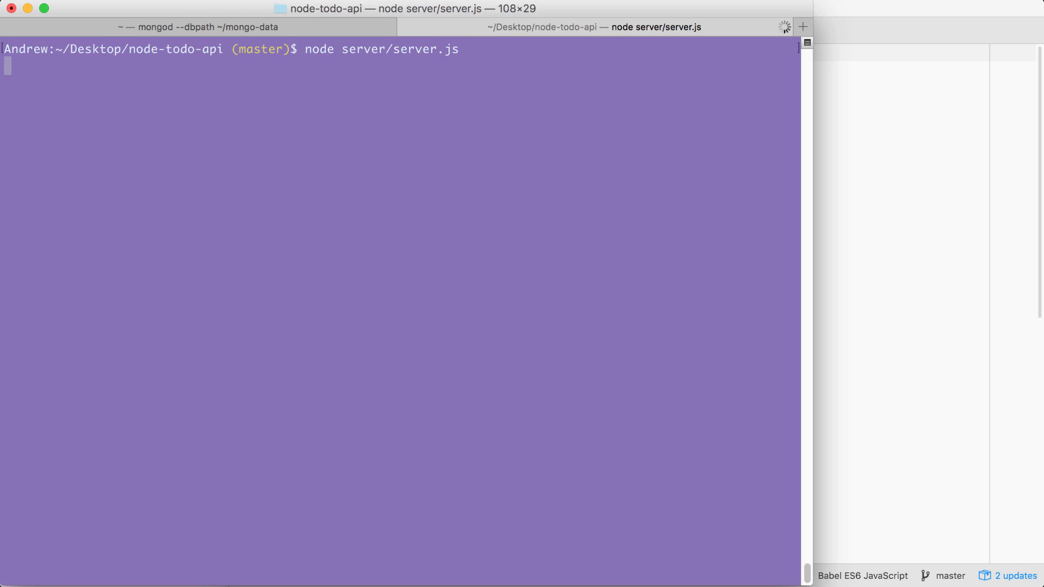
# Switch to Postman, send the GET /todos request to the Heroku app, and examine the JSON response body.
pyautogui.moveTo(438, 577)
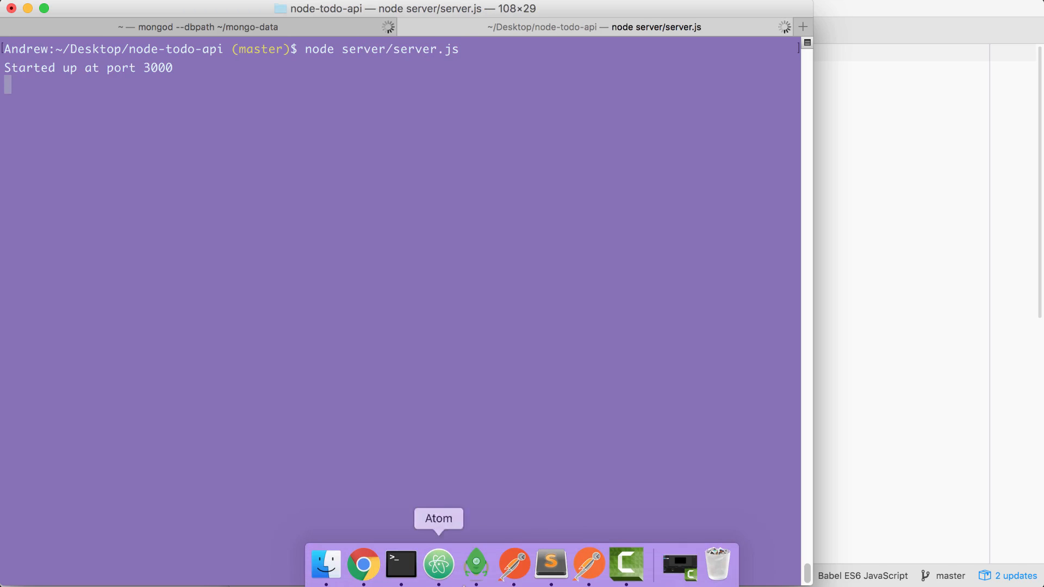
pyautogui.click(514, 568)
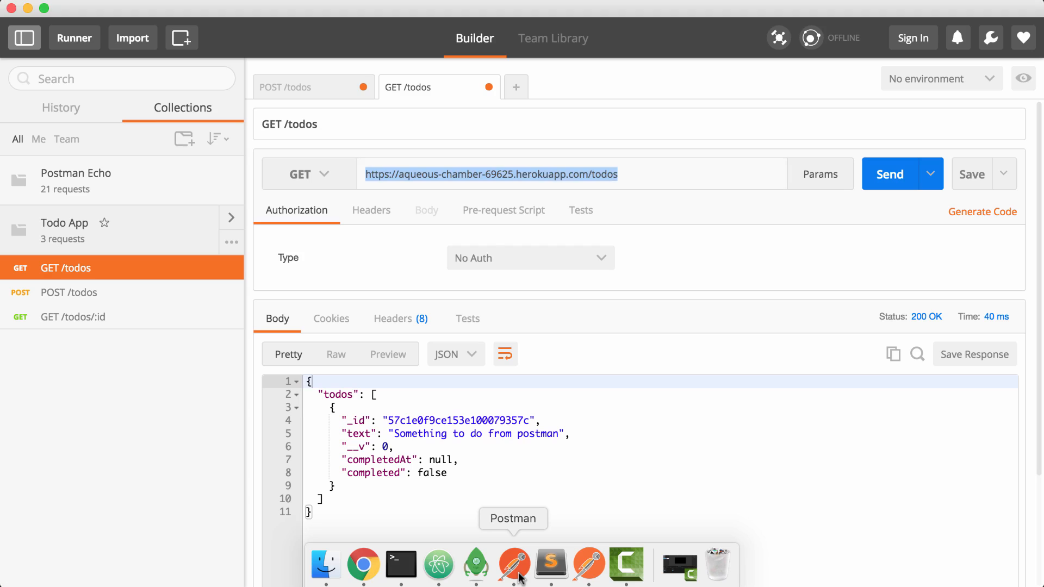
pyautogui.click(403, 173)
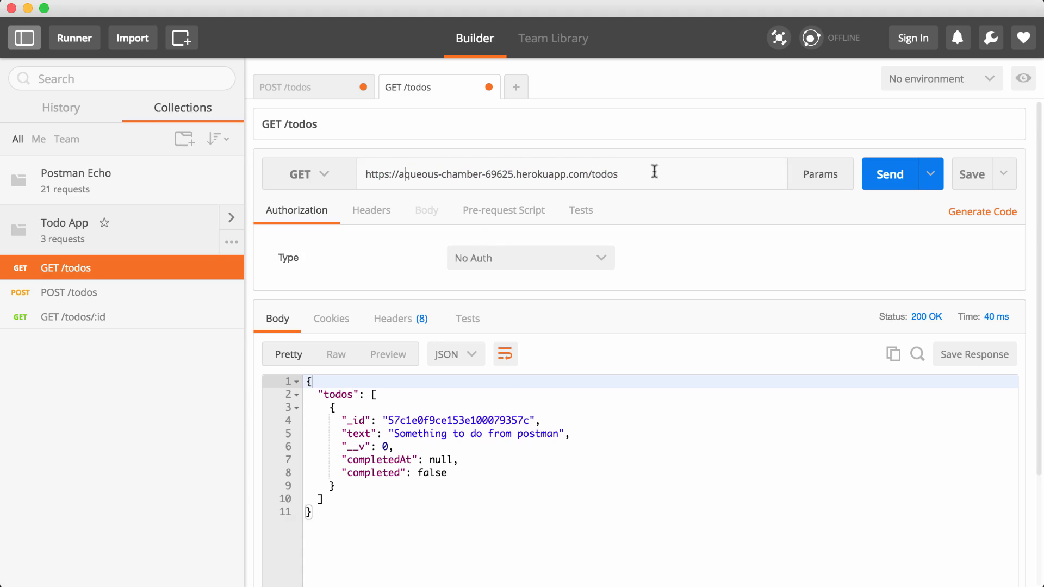
pyautogui.click(890, 176)
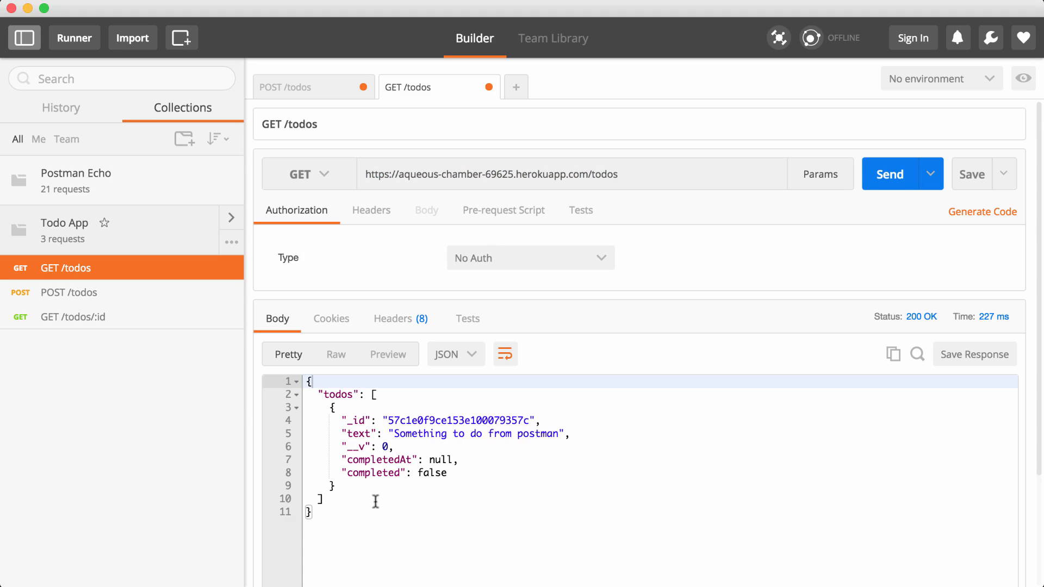
pyautogui.moveTo(370, 512); pyautogui.dragTo(306, 381)
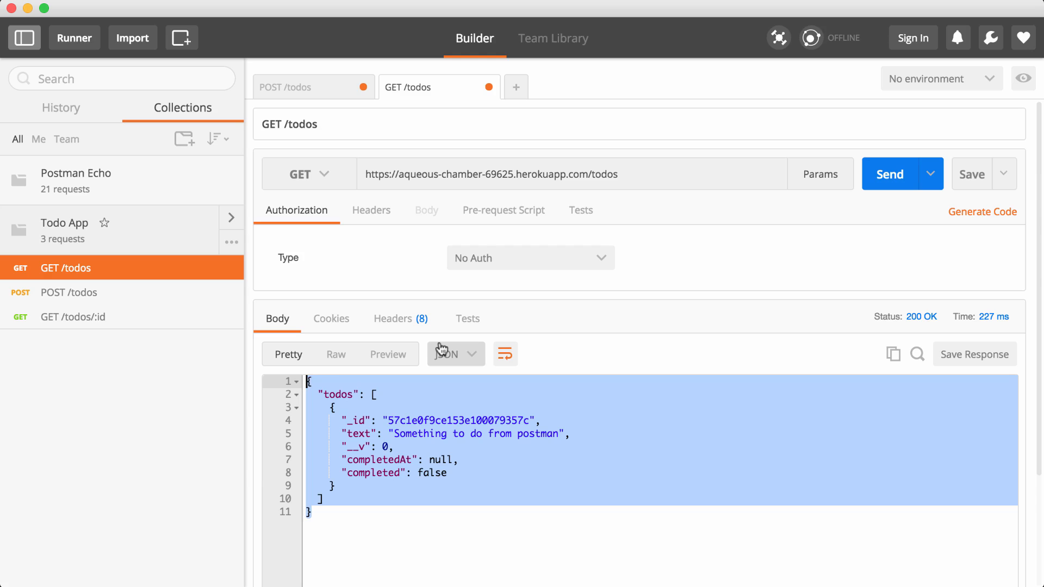
# View the saved POST /todos and GET /todos/:id requests, return to GET /todos and close the GET /todos/:id request.
pyautogui.click(84, 293)
pyautogui.click(90, 315)
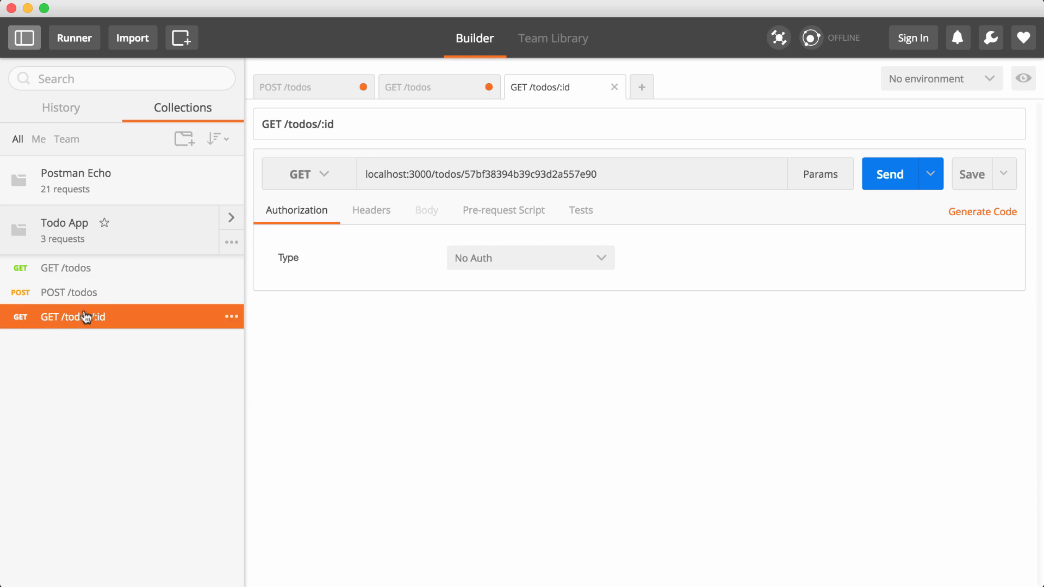
pyautogui.click(108, 269)
pyautogui.click(614, 87)
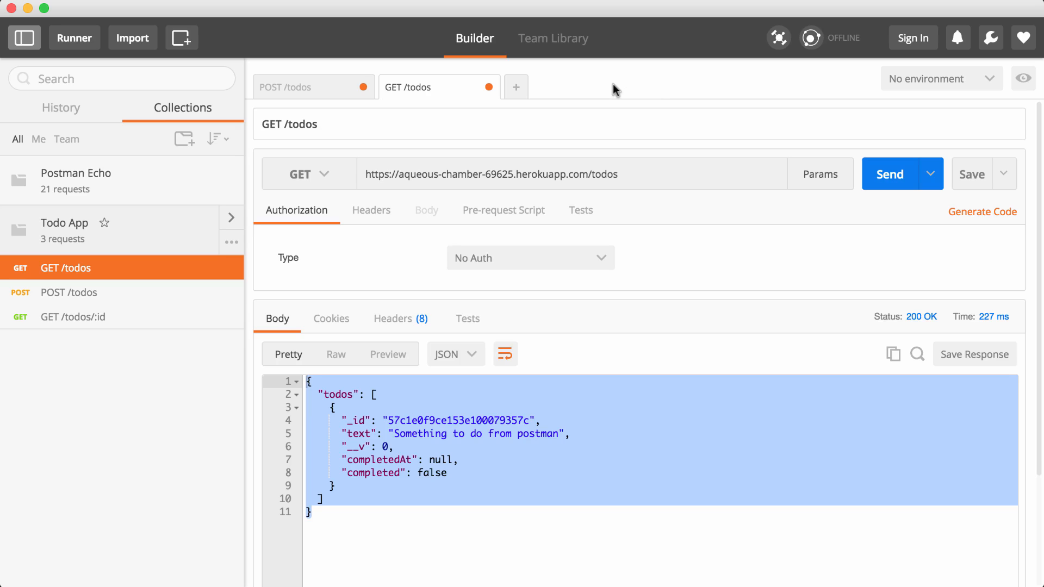
pyautogui.moveTo(588, 174); pyautogui.dragTo(362, 174)
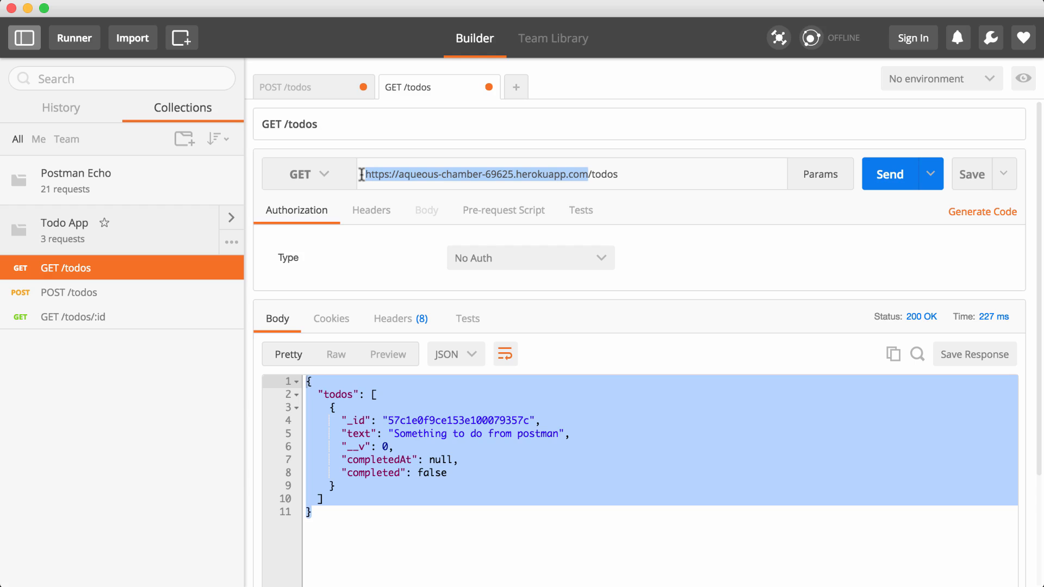
pyautogui.click(924, 83)
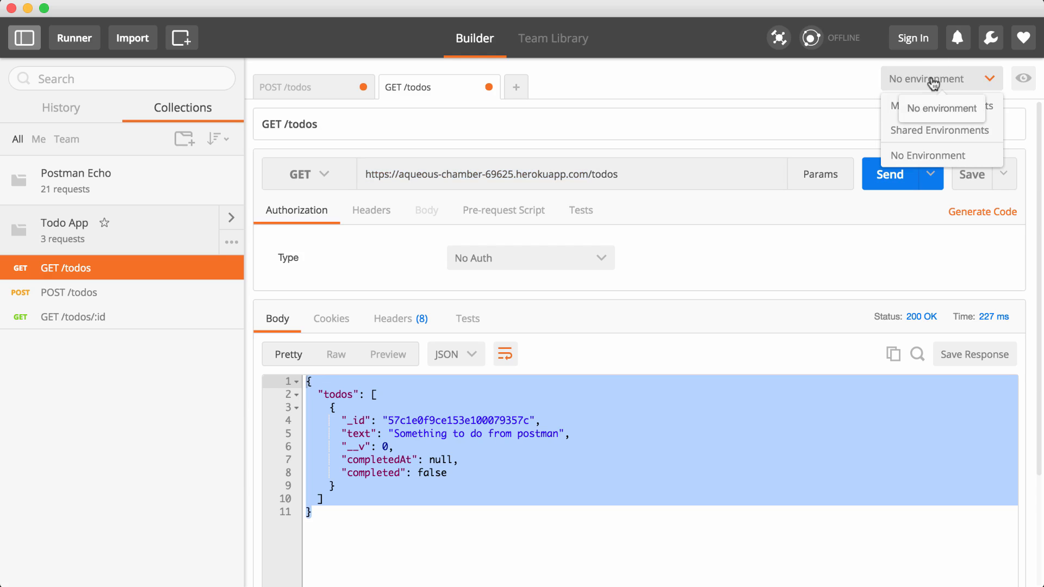
pyautogui.click(665, 157)
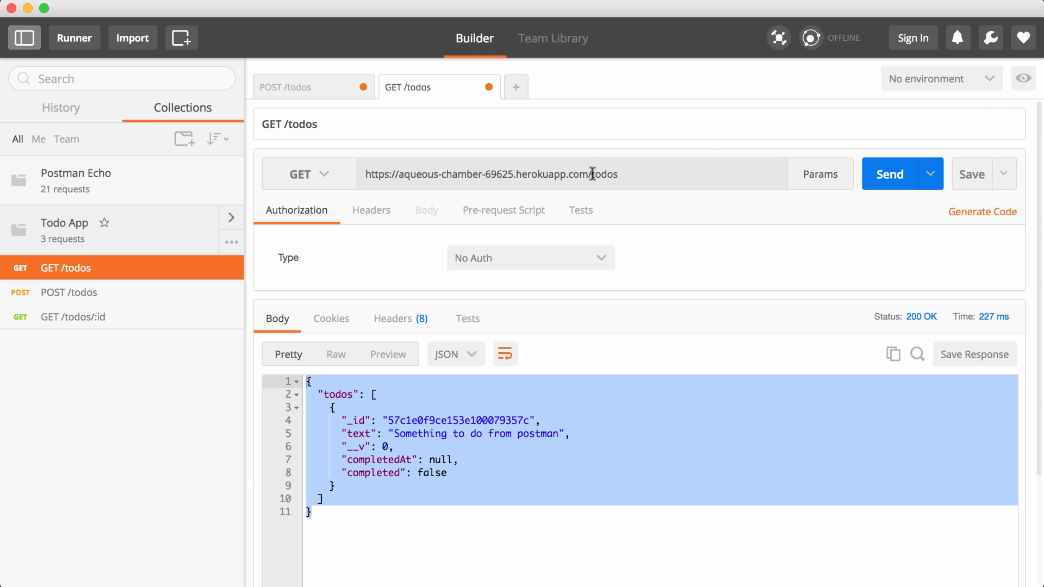
pyautogui.moveTo(589, 174); pyautogui.dragTo(362, 169)
pyautogui.press('super+c')
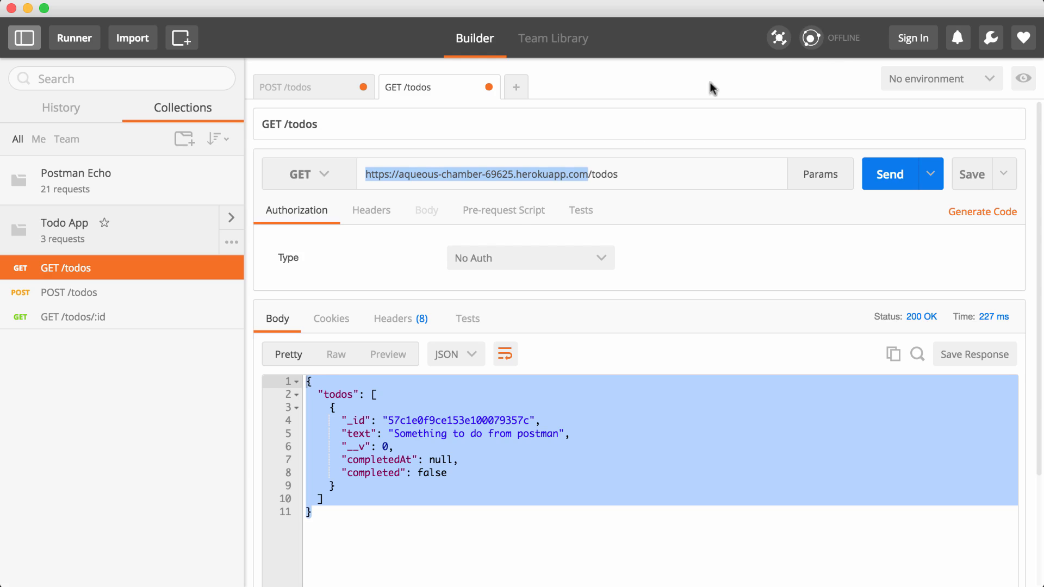
# Start a new environment named "Todo App Local" in the environment manager.
pyautogui.click(895, 79)
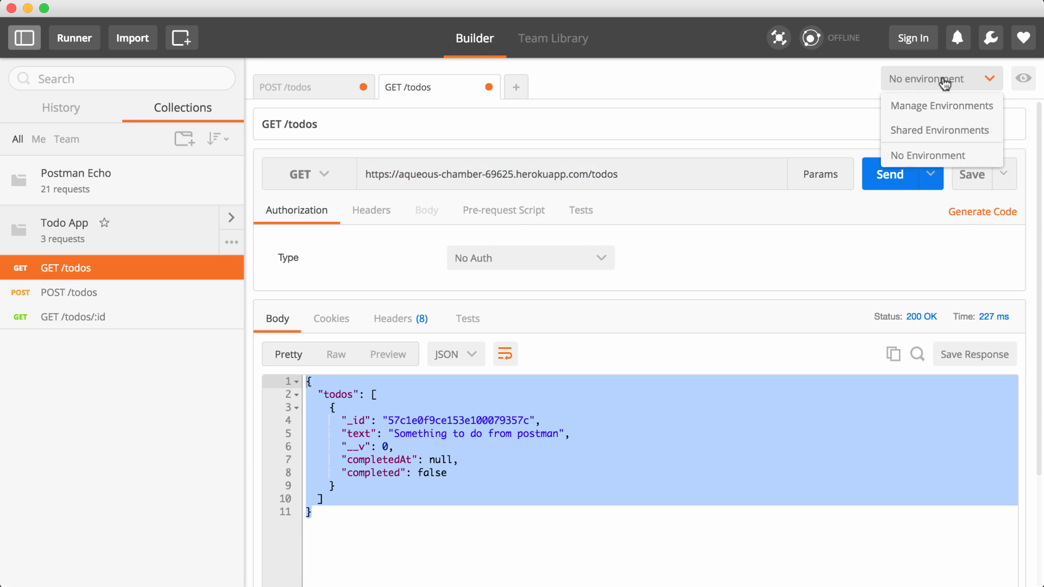
pyautogui.click(955, 108)
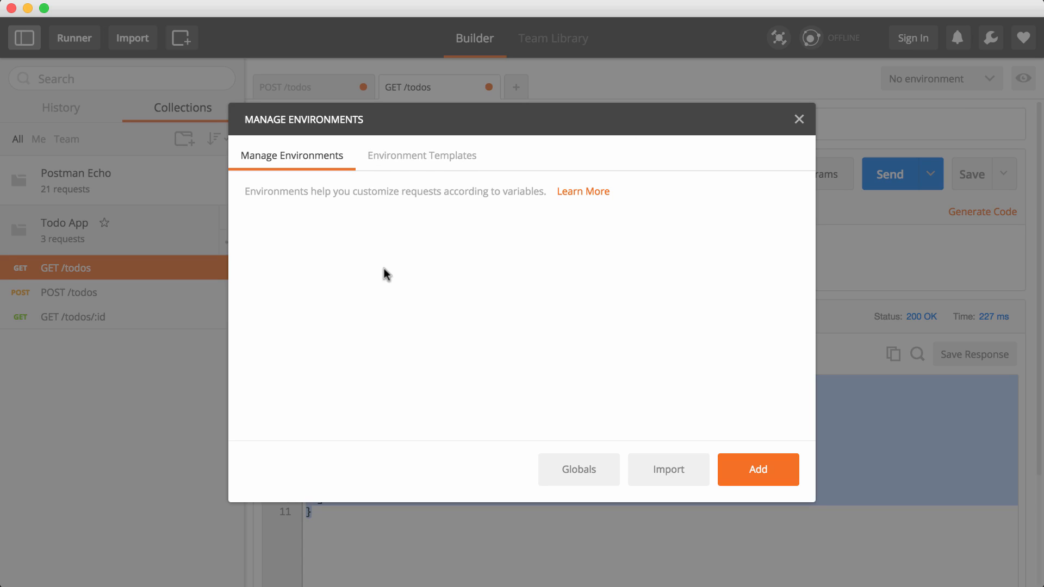
pyautogui.click(756, 474)
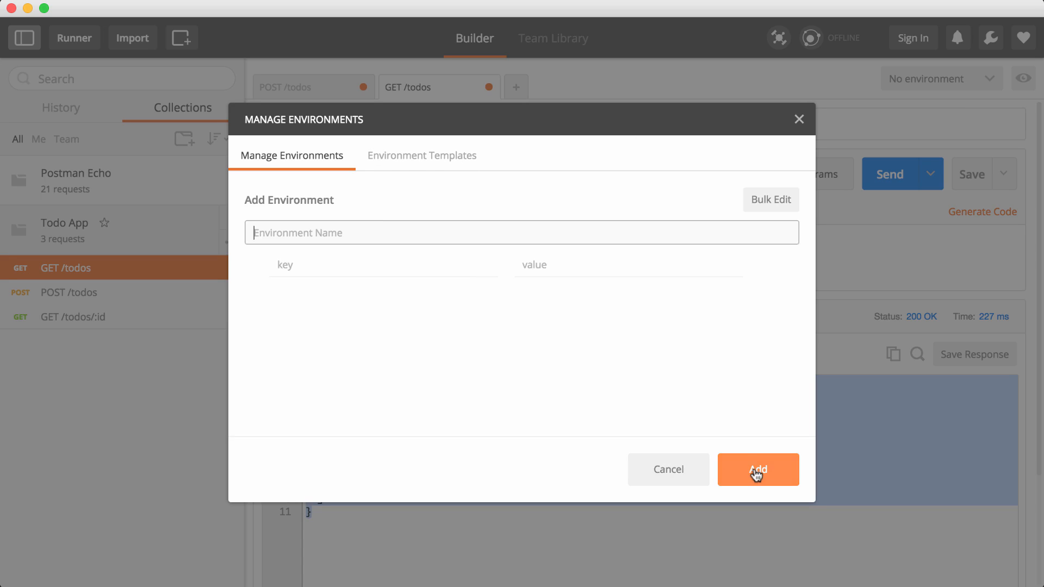
pyautogui.click(373, 221)
pyautogui.write('Todo App ')
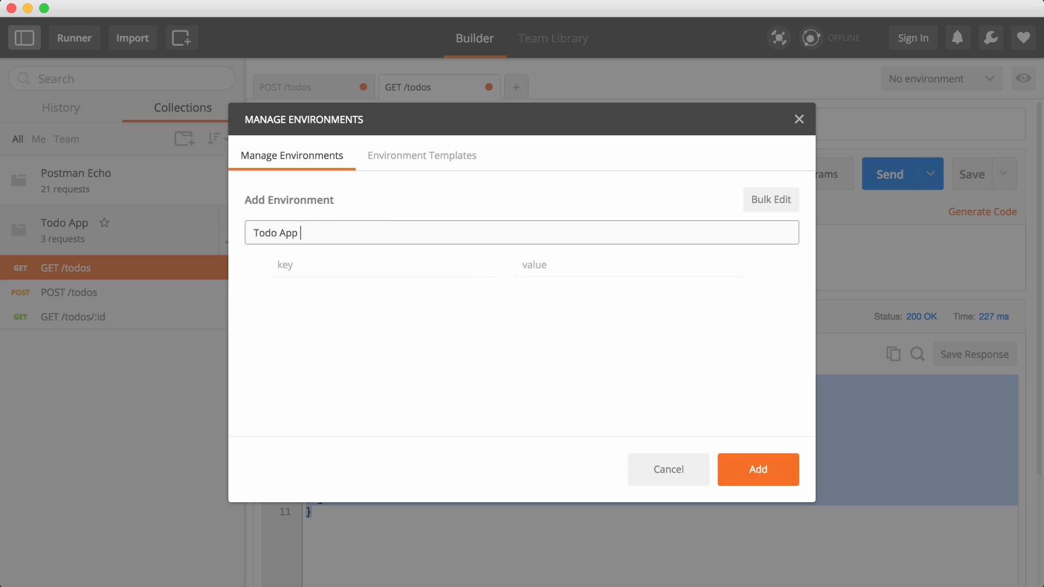
pyautogui.write('Local')
# Define the variable url as localhost:3000 in the Todo App Local environment and add the environment.
pyautogui.click(358, 258)
pyautogui.click(562, 266)
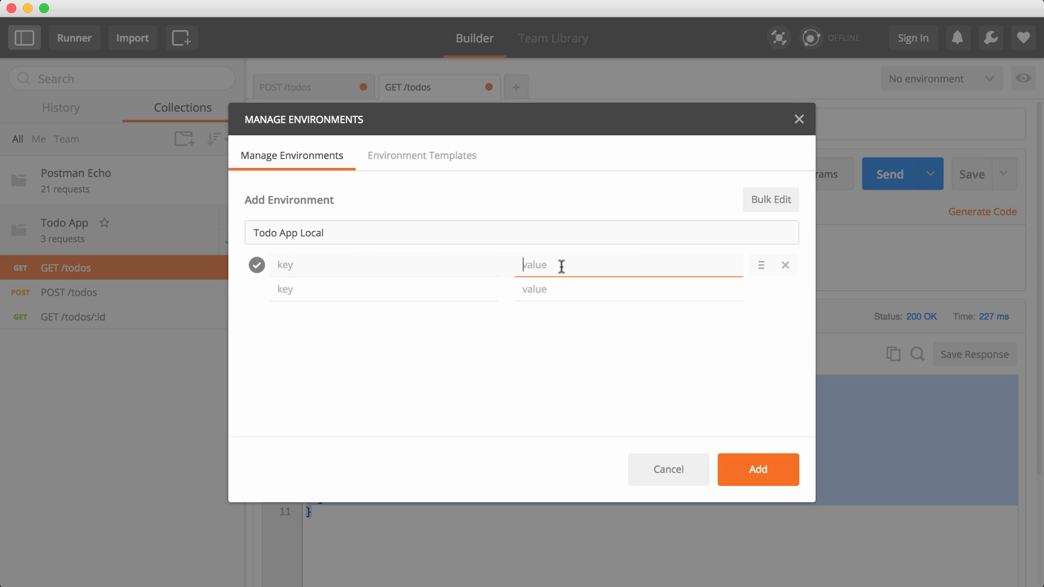
pyautogui.click(389, 262)
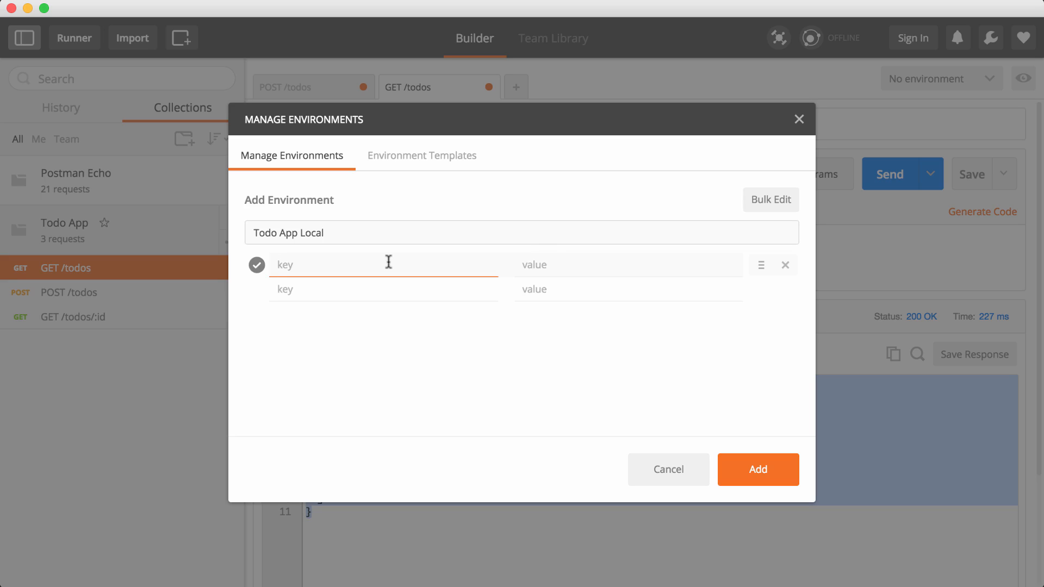
pyautogui.write('url')
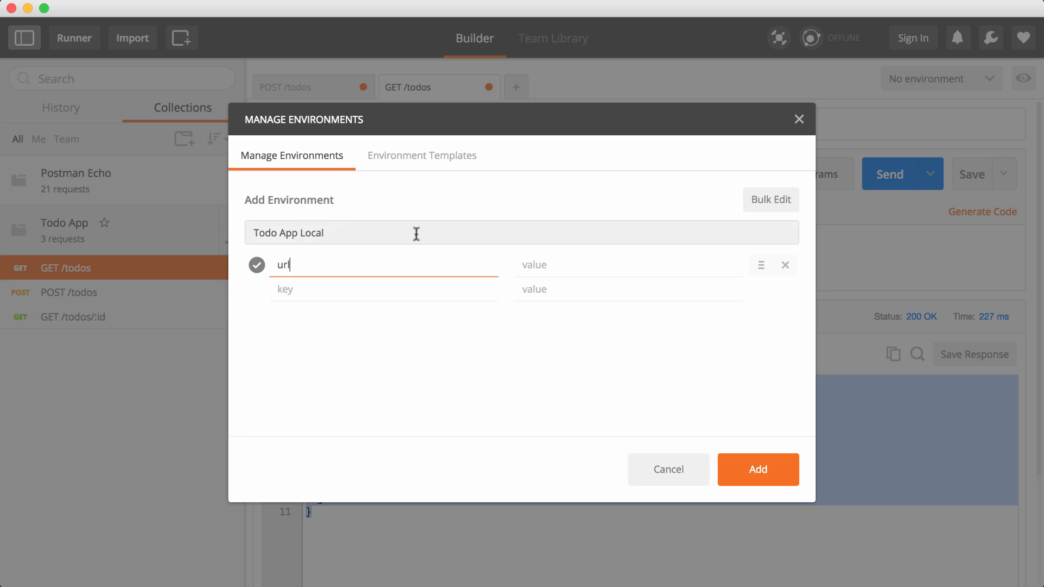
pyautogui.click(537, 256)
pyautogui.write('localh')
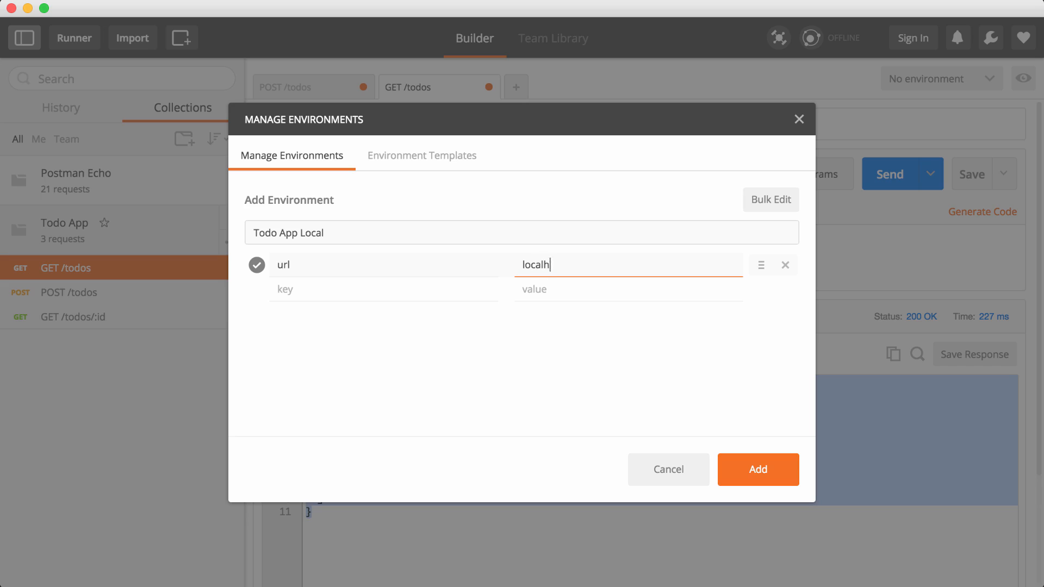
pyautogui.write('ost:3000')
pyautogui.click(773, 484)
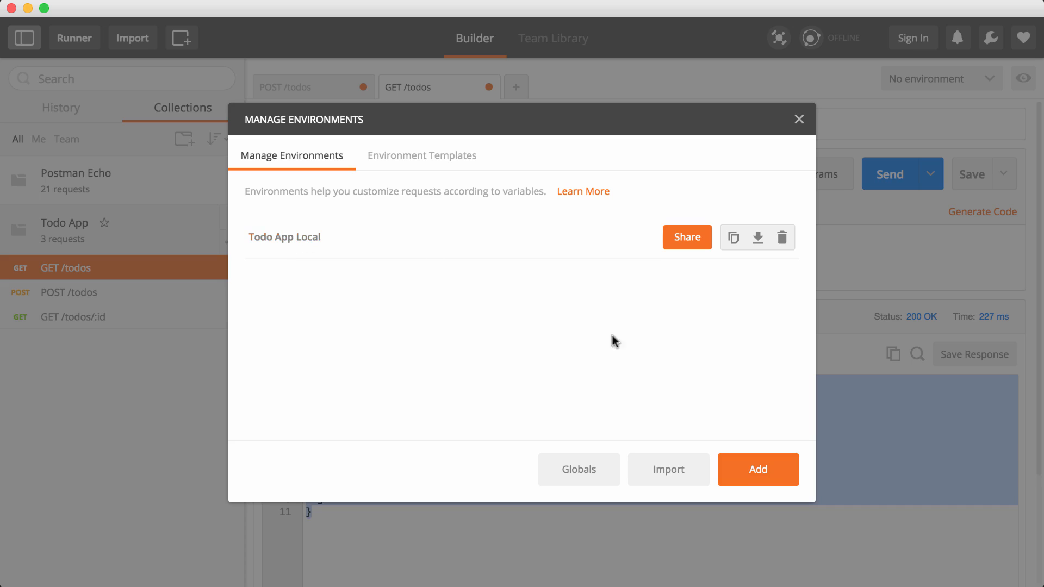
pyautogui.click(795, 471)
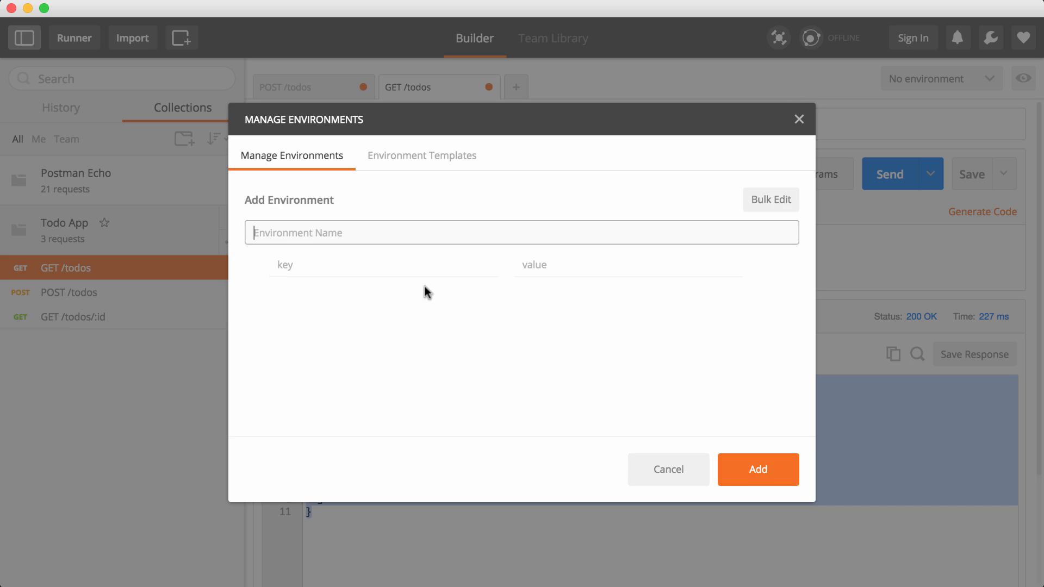
pyautogui.write('Todo App Heroku')
pyautogui.press('Tab')
pyautogui.write('url')
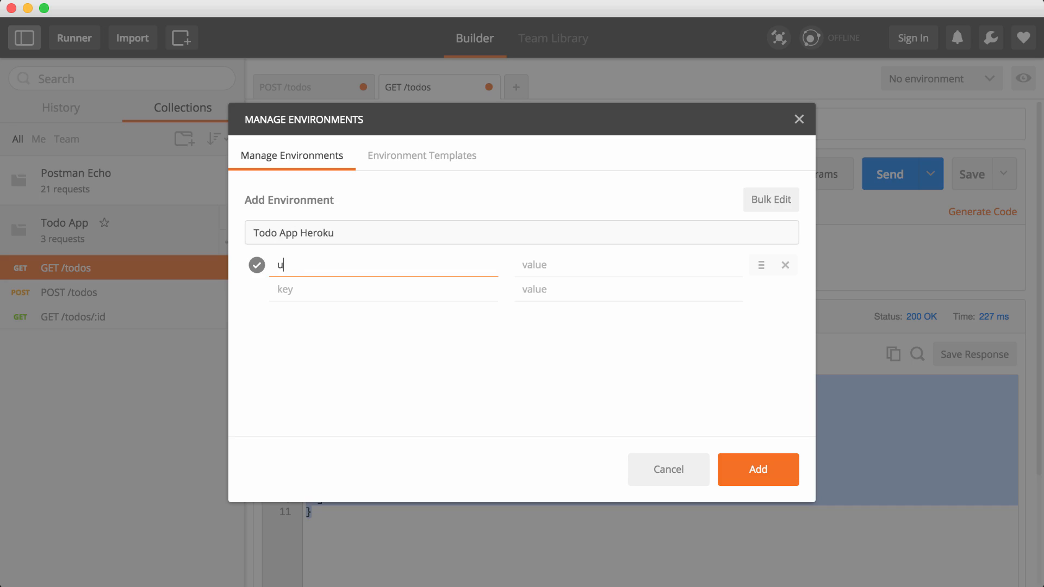
pyautogui.click(557, 266)
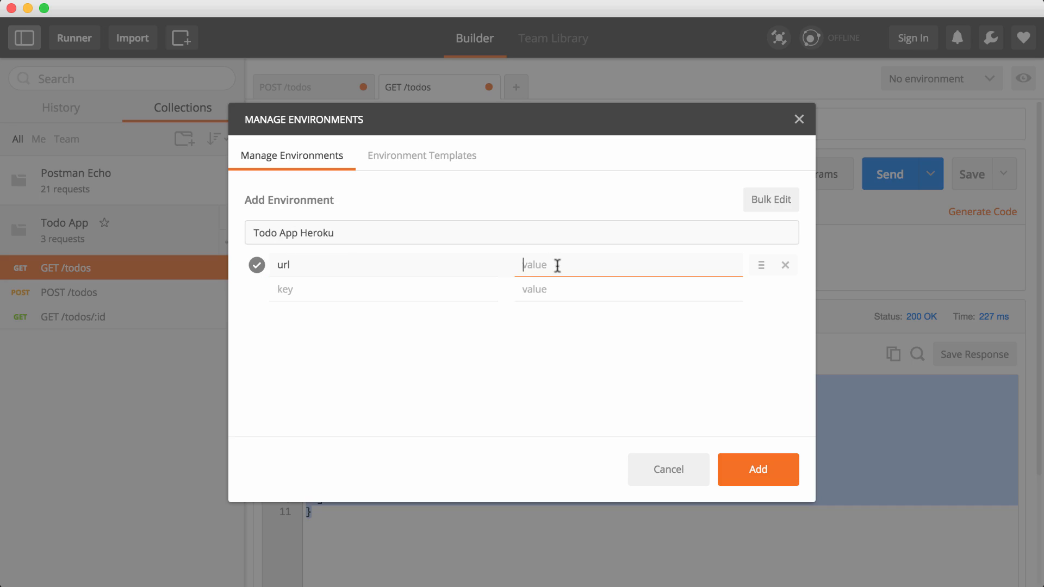
pyautogui.press('super+v')
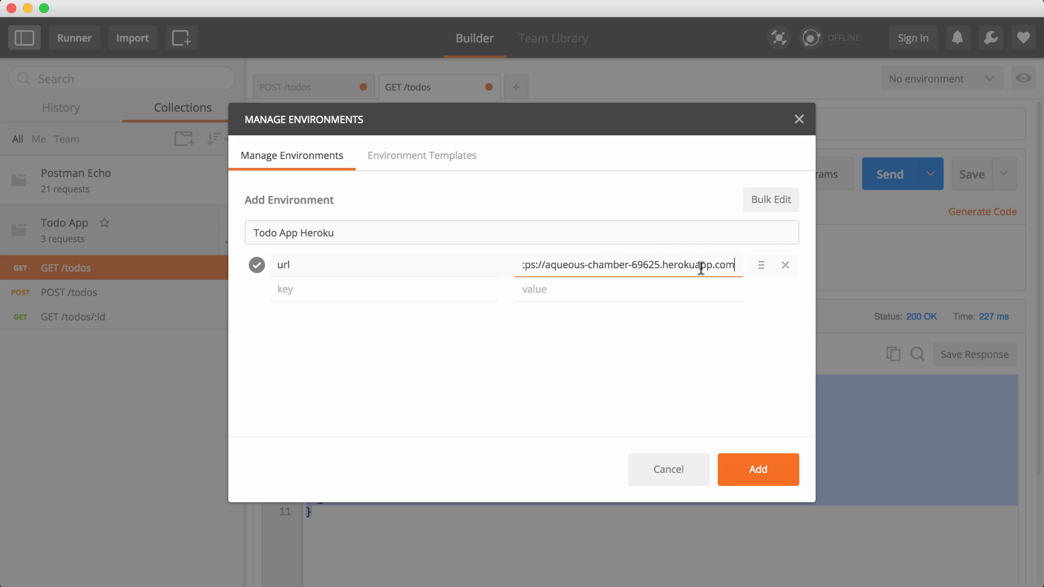
pyautogui.press('super+Left')
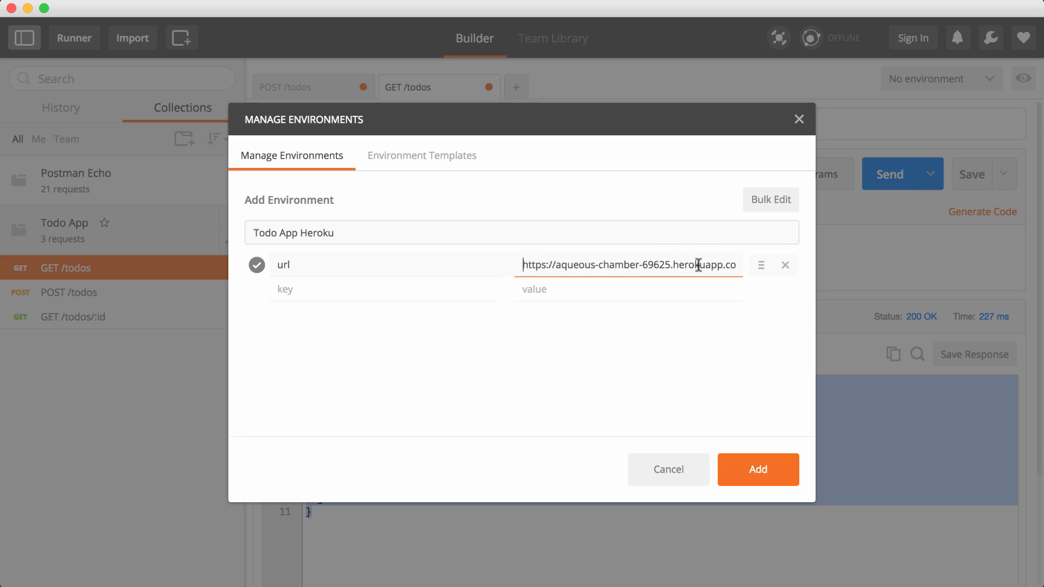
pyautogui.click(759, 474)
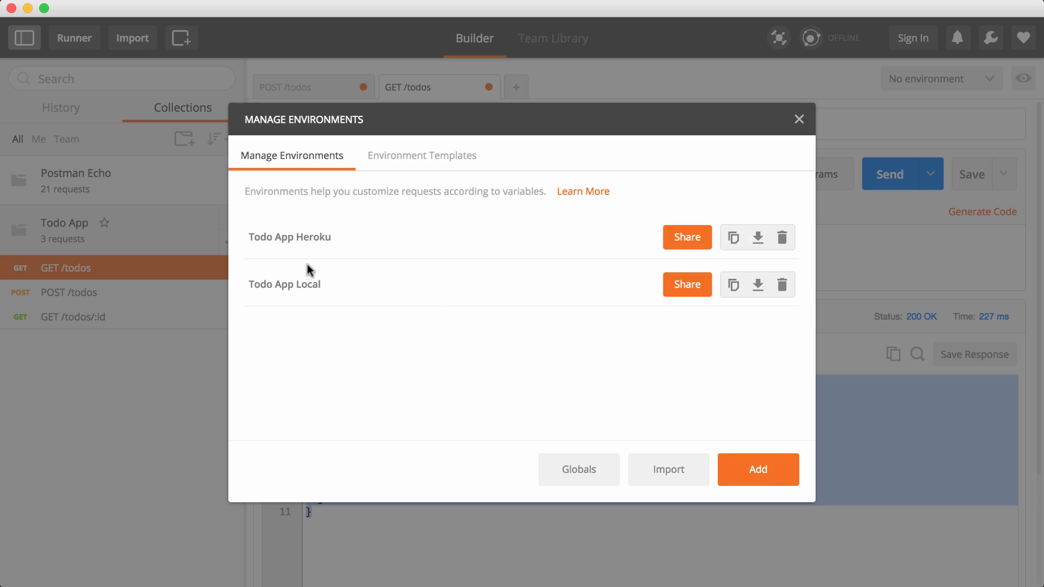
pyautogui.click(799, 119)
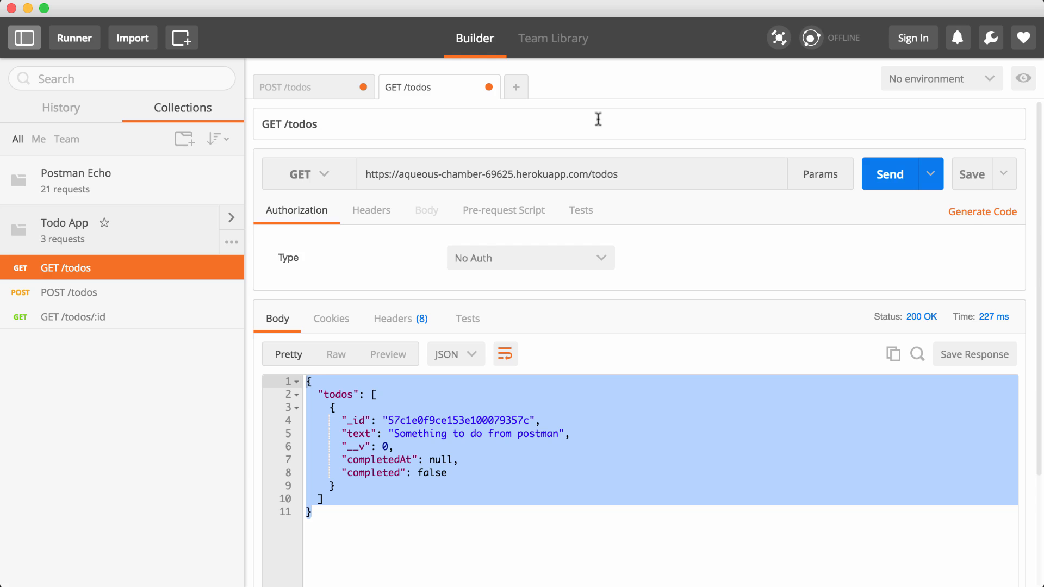
# Close the modified GET /todos and POST /todos requests without saving their changes.
pyautogui.click(489, 87)
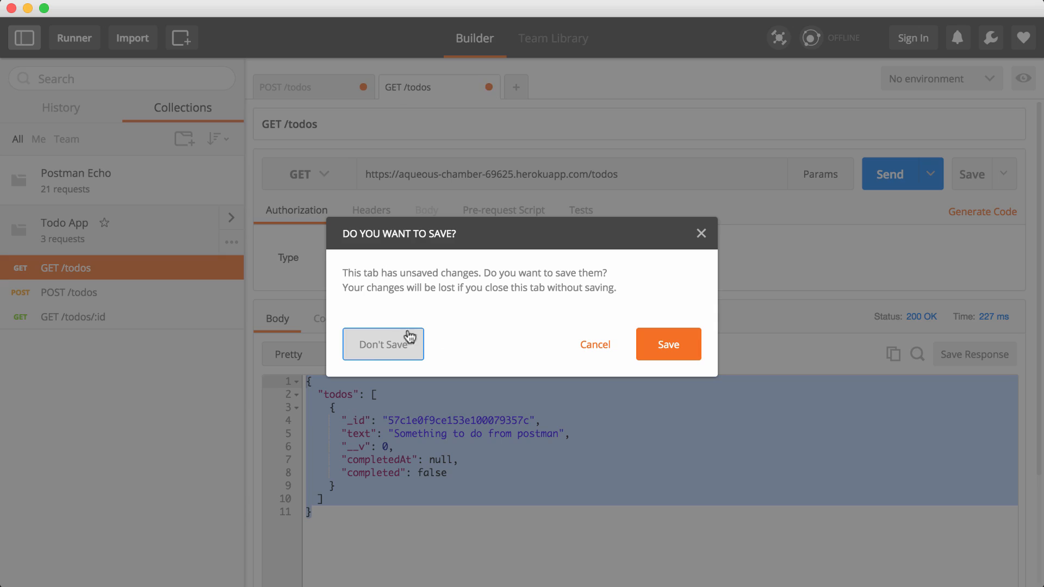
pyautogui.click(385, 344)
pyautogui.click(364, 87)
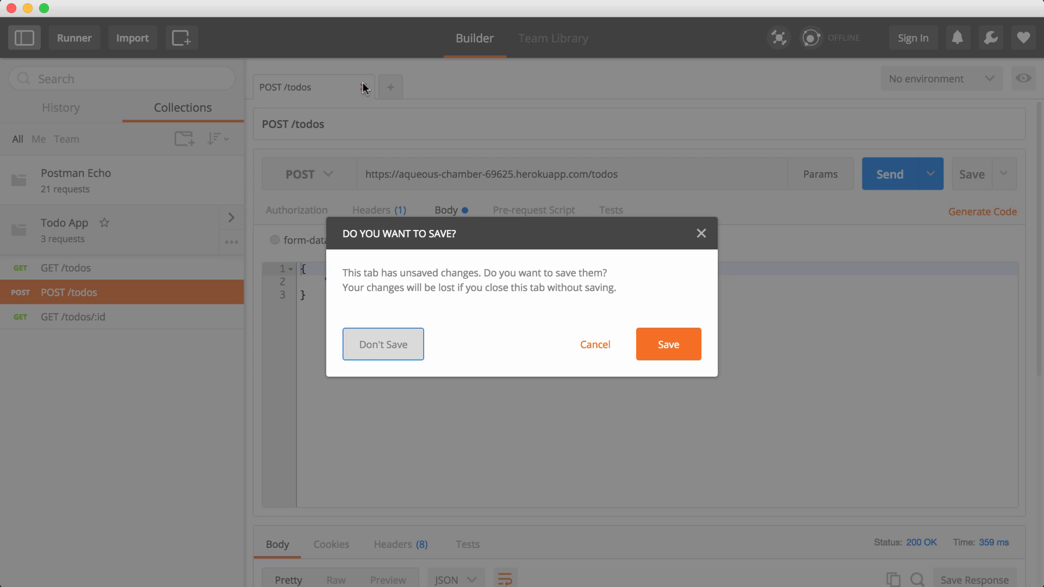
pyautogui.click(389, 346)
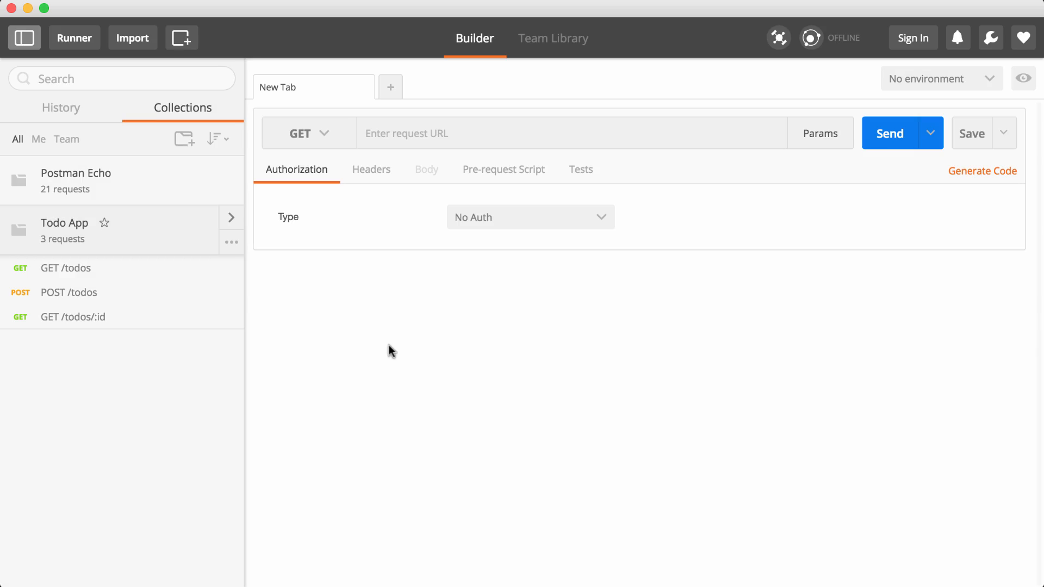
# Open the saved GET /todos request from the Todo App collection and send it to localhost:3000/todos.
pyautogui.click(87, 275)
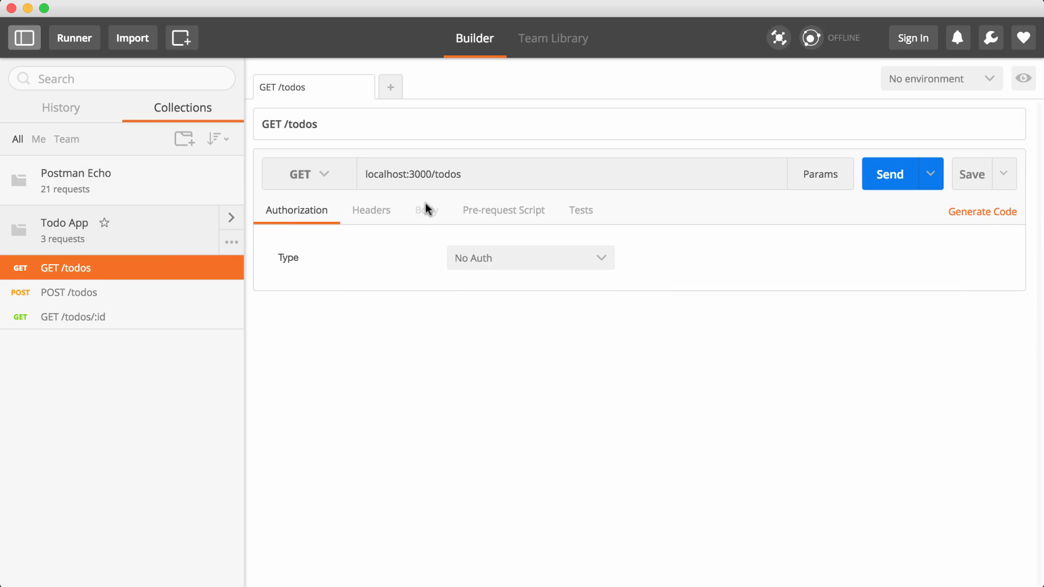
pyautogui.click(891, 178)
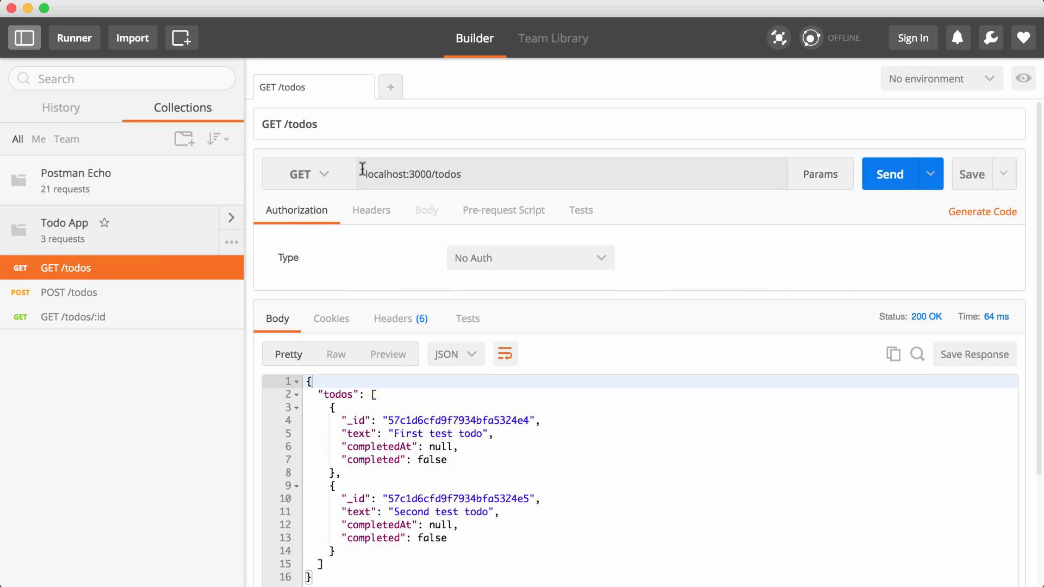
# Replace localhost:3000 with the variable {{url}} in the GET /todos request URL.
pyautogui.moveTo(435, 174); pyautogui.dragTo(354, 186)
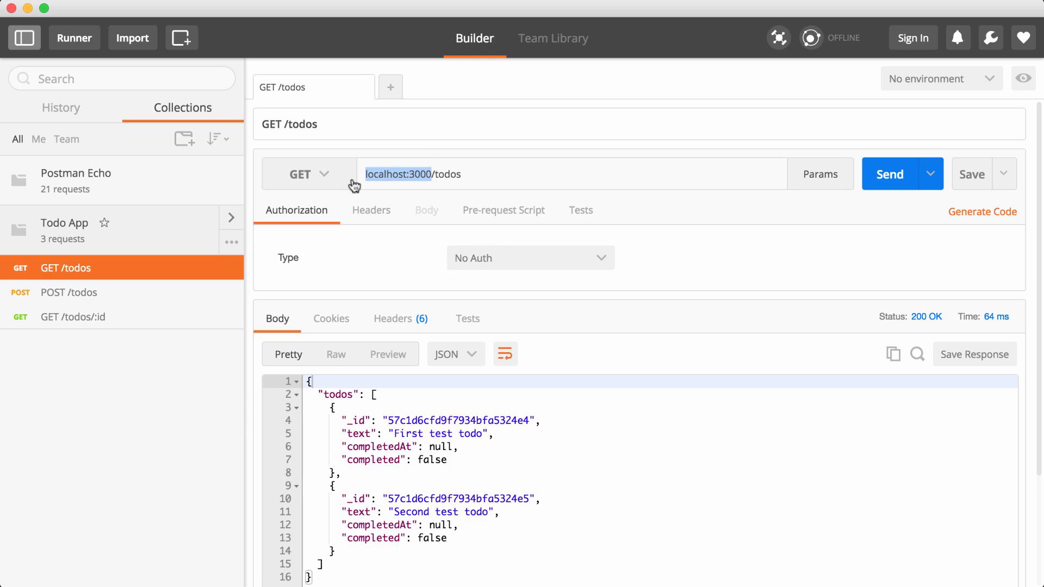
pyautogui.press('BackSpace')
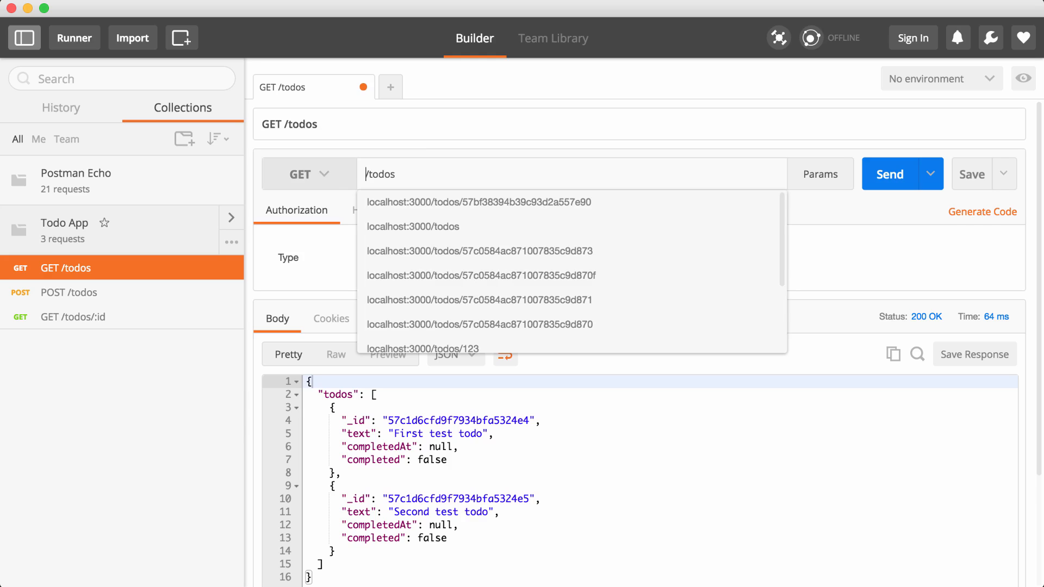
pyautogui.write('{{')
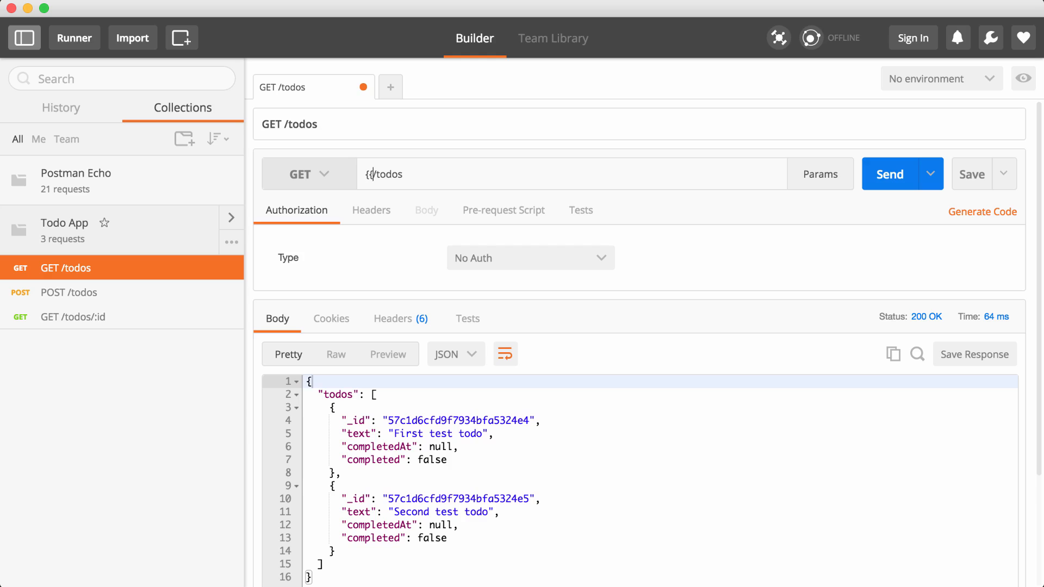
pyautogui.write('url}}')
pyautogui.press('shift+super+Left')
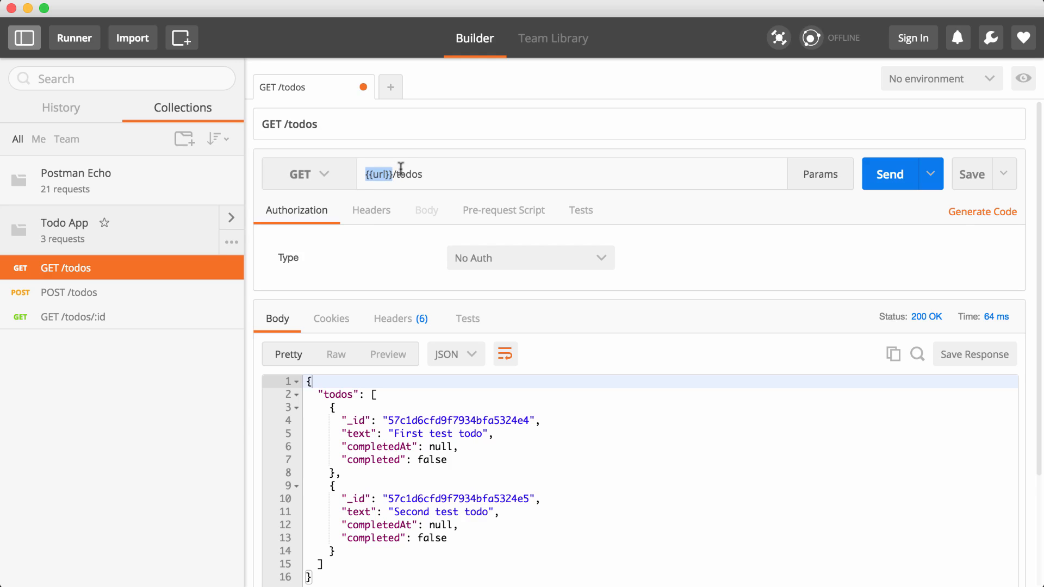
pyautogui.click(386, 172)
pyautogui.moveTo(366, 174); pyautogui.dragTo(396, 175)
pyautogui.click(394, 174)
# Save the GET /todos request and send it with no environment selected.
pyautogui.click(968, 182)
pyautogui.click(890, 174)
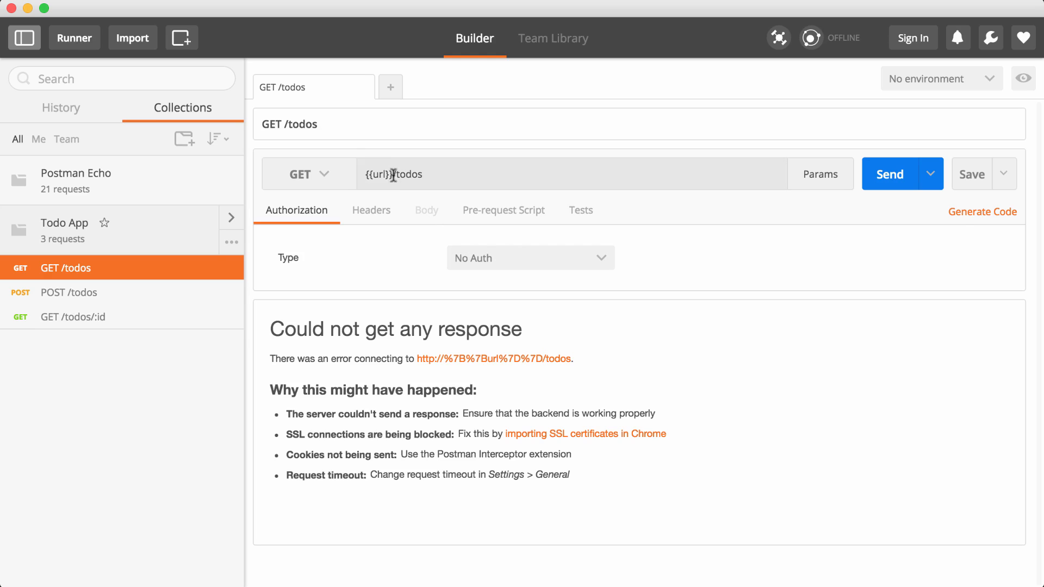
pyautogui.moveTo(392, 174); pyautogui.dragTo(365, 174)
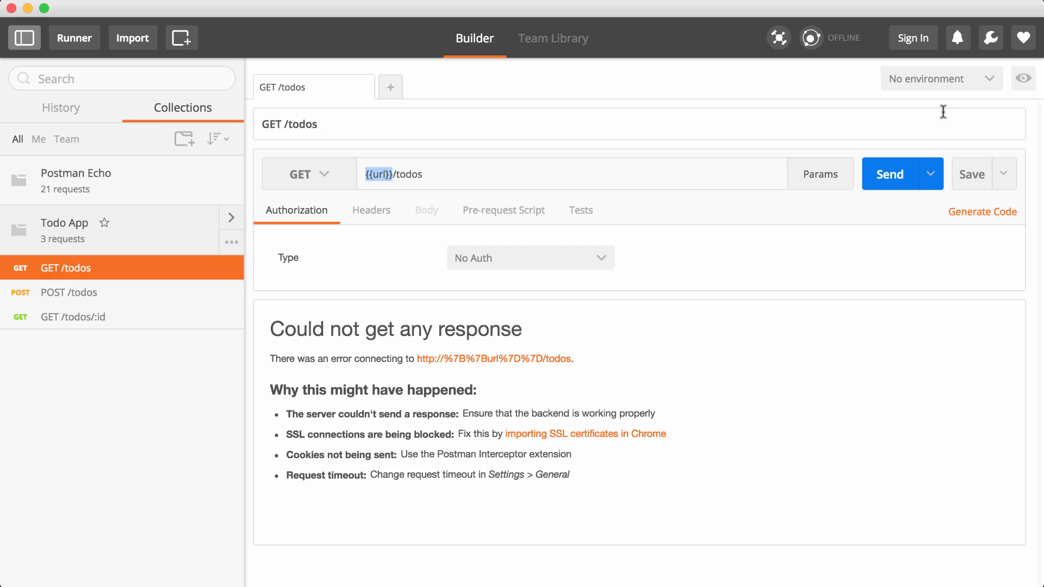
# Switch to the Todo App Local environment, send the GET /todos request and examine the returned JSON.
pyautogui.click(918, 81)
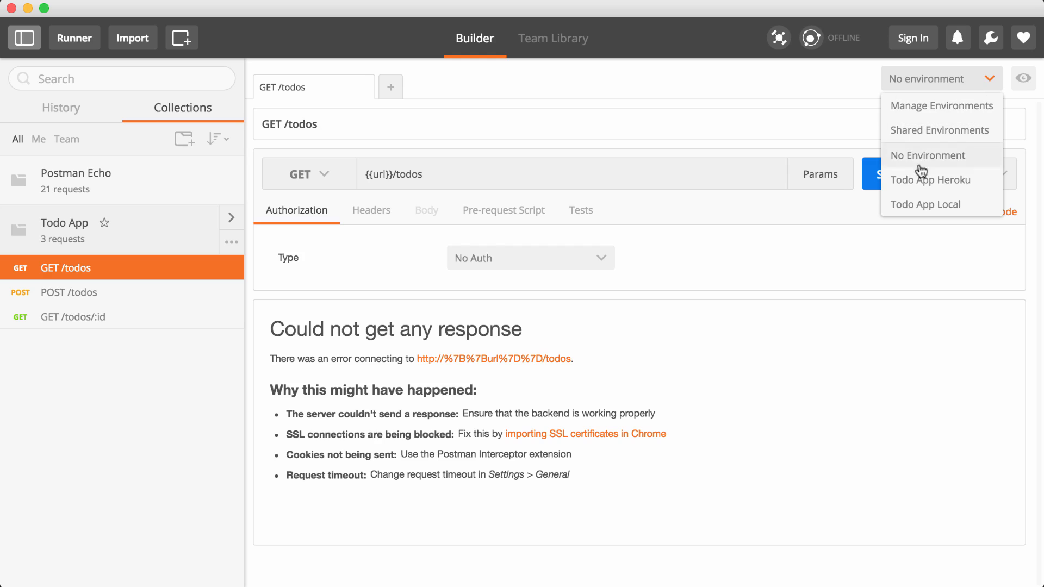
pyautogui.click(933, 209)
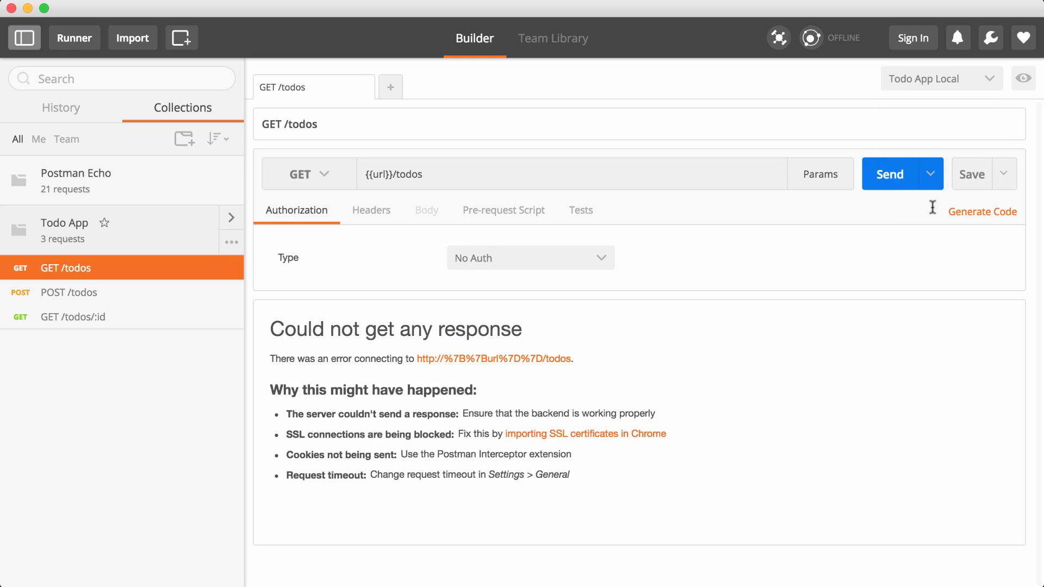
pyautogui.click(889, 177)
pyautogui.scroll(-3, 660, 335)
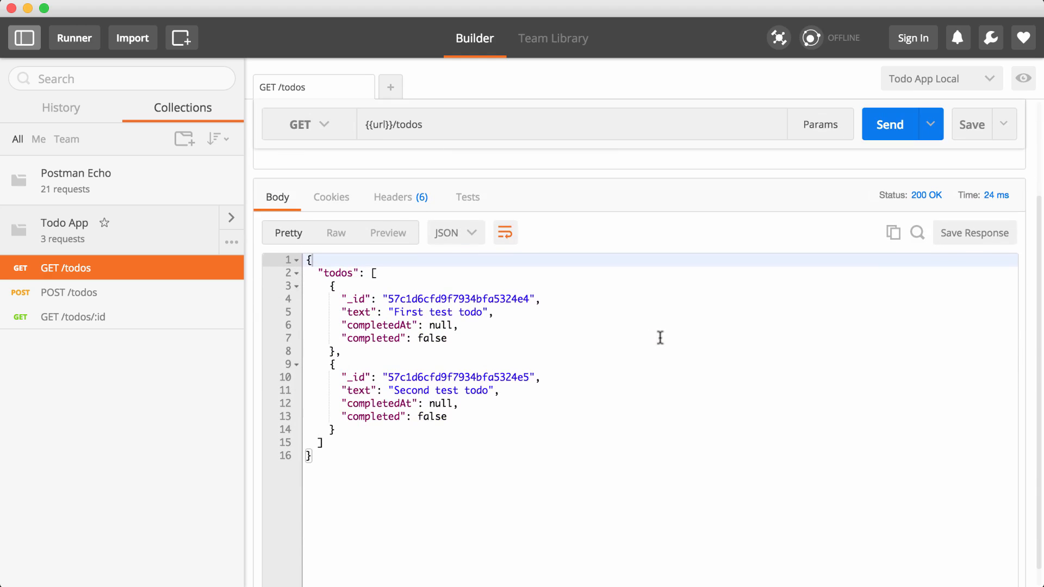
pyautogui.moveTo(403, 487); pyautogui.dragTo(298, 236)
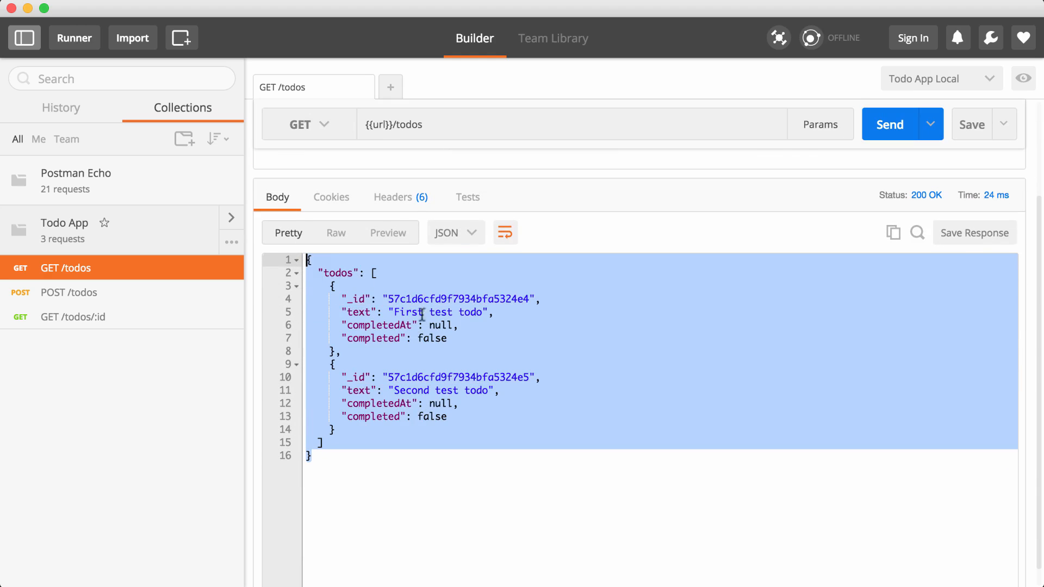
# Switch to the Todo App Heroku environment, send GET /todos again and examine the response body.
pyautogui.click(906, 89)
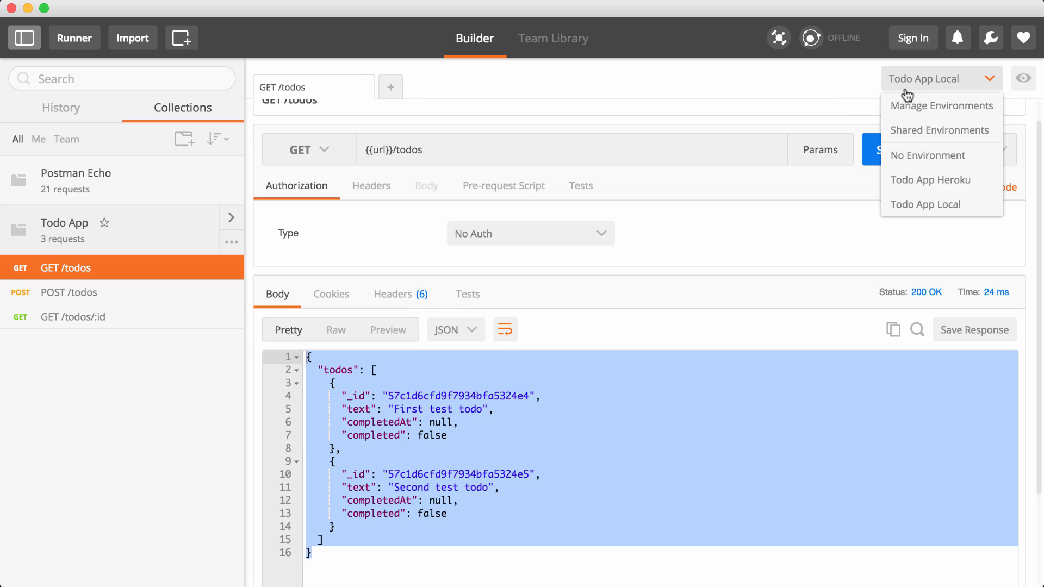
pyautogui.click(937, 184)
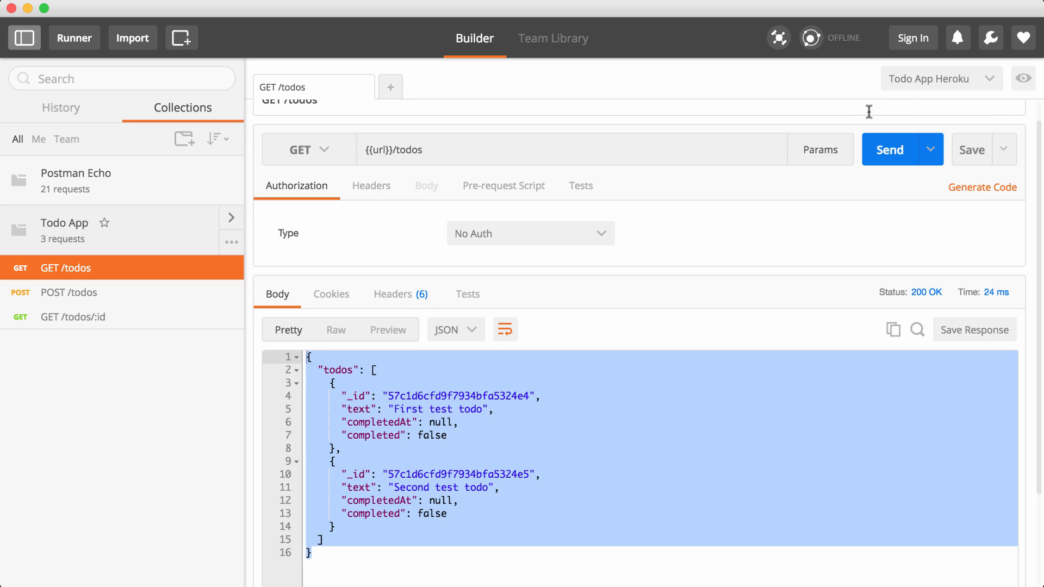
pyautogui.moveTo(392, 151); pyautogui.dragTo(361, 152)
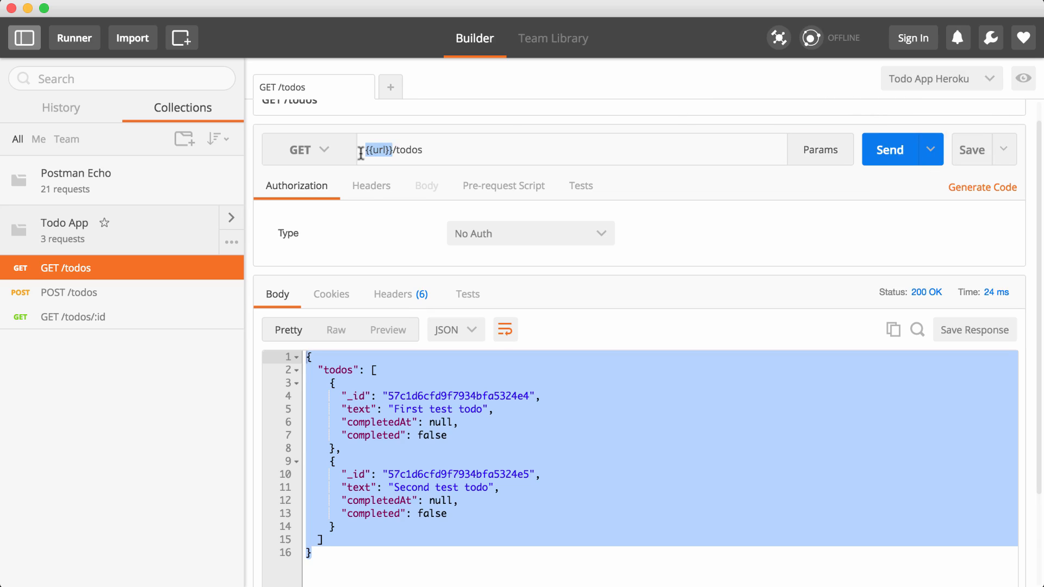
pyautogui.click(903, 160)
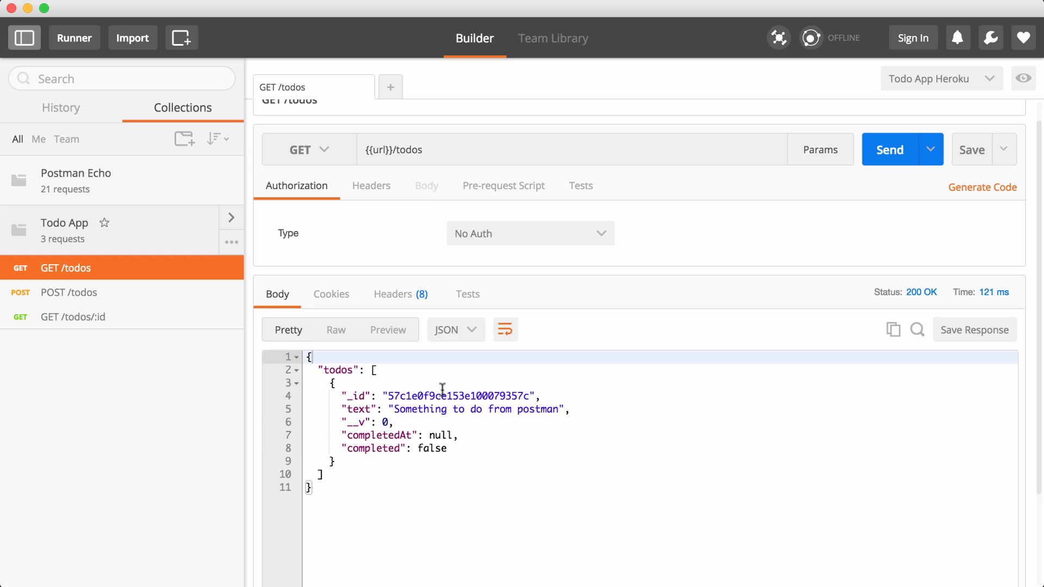
pyautogui.moveTo(420, 531); pyautogui.dragTo(290, 351)
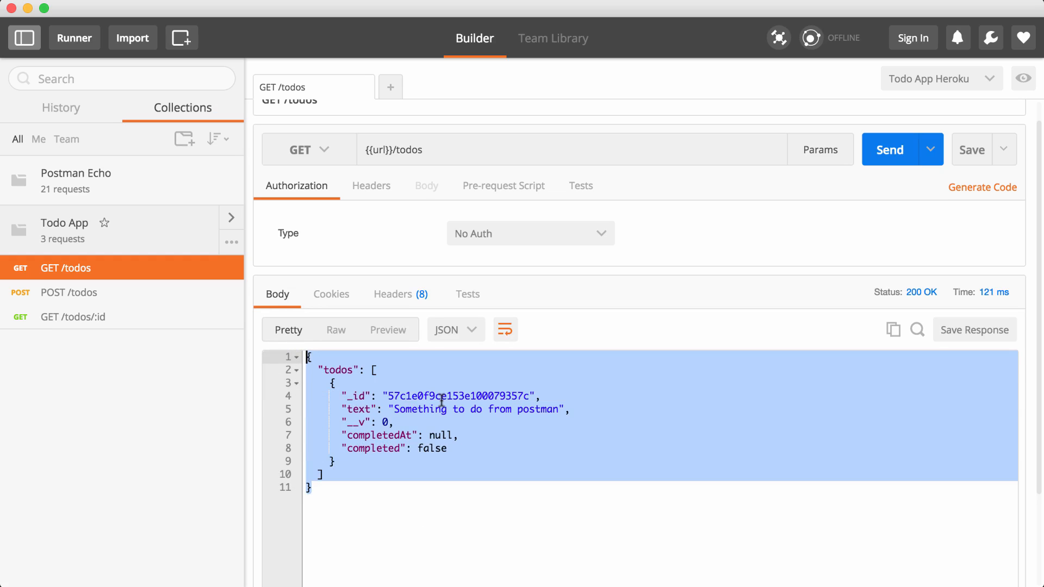
pyautogui.click(464, 429)
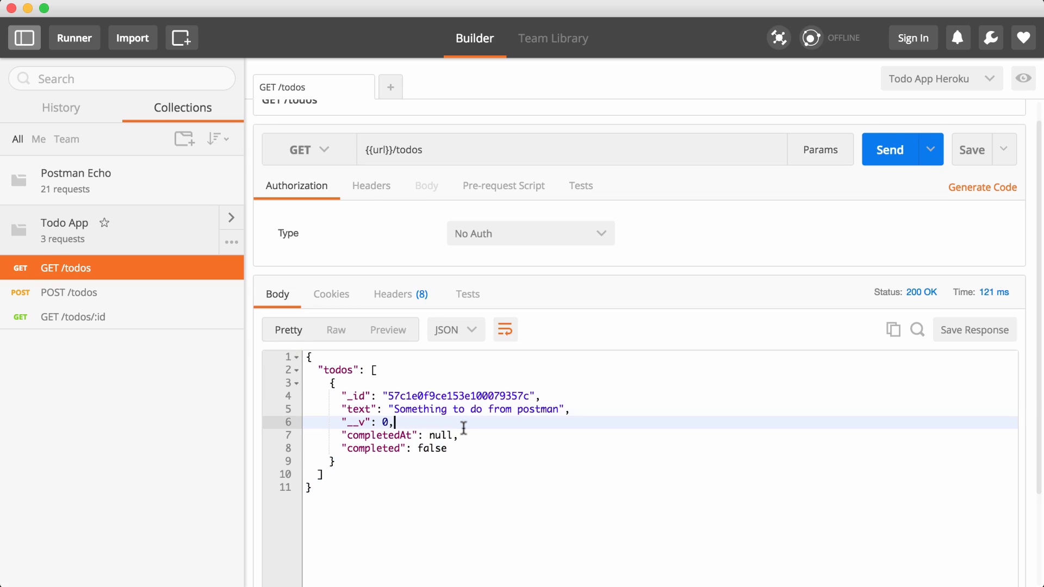
# Open the POST /todos request, replace localhost:3000 in its URL with {{url}}, and save it.
pyautogui.scroll(2, 464, 429)
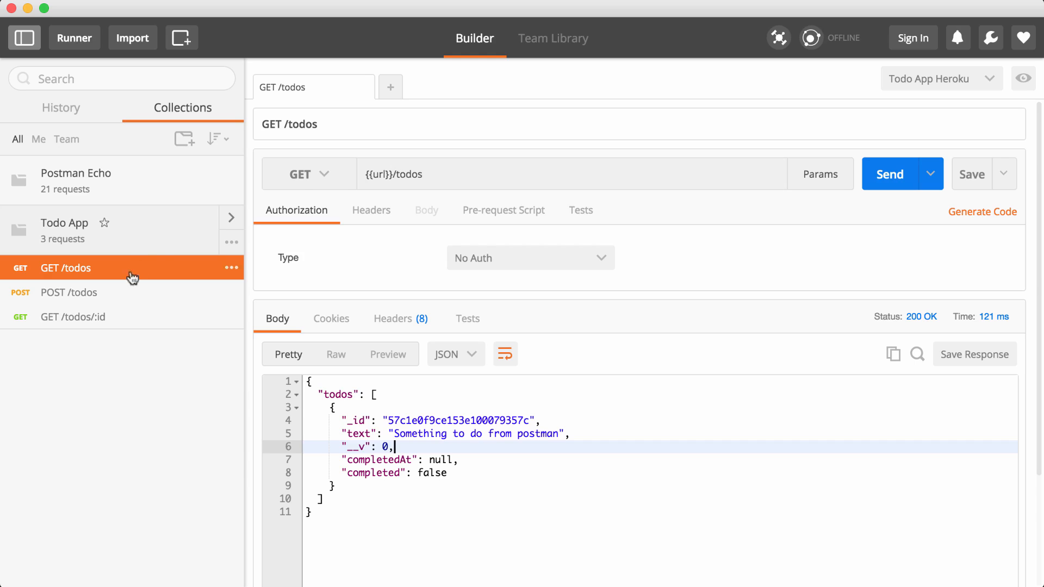
pyautogui.click(122, 301)
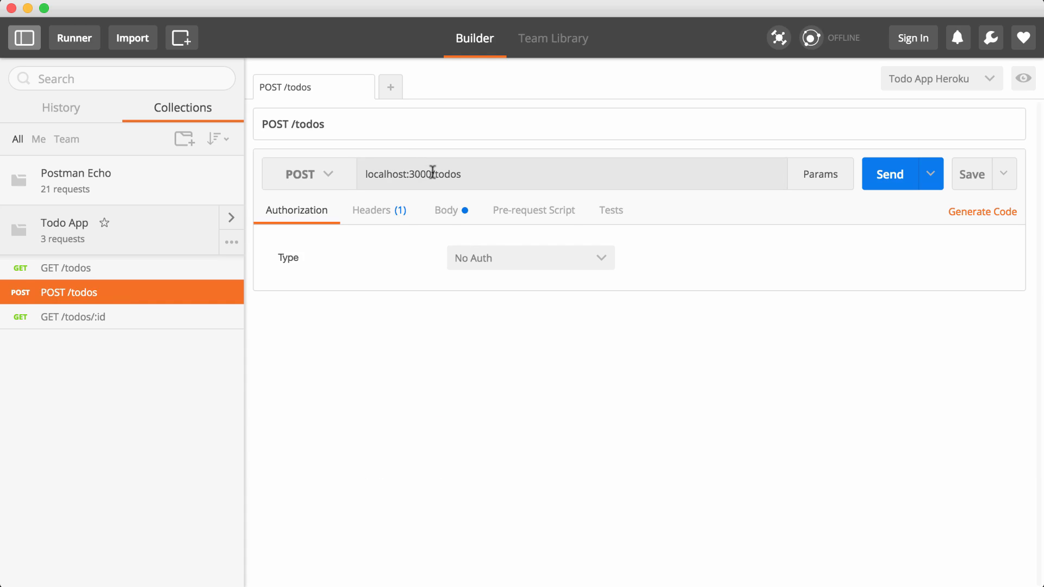
pyautogui.moveTo(432, 174); pyautogui.dragTo(329, 179)
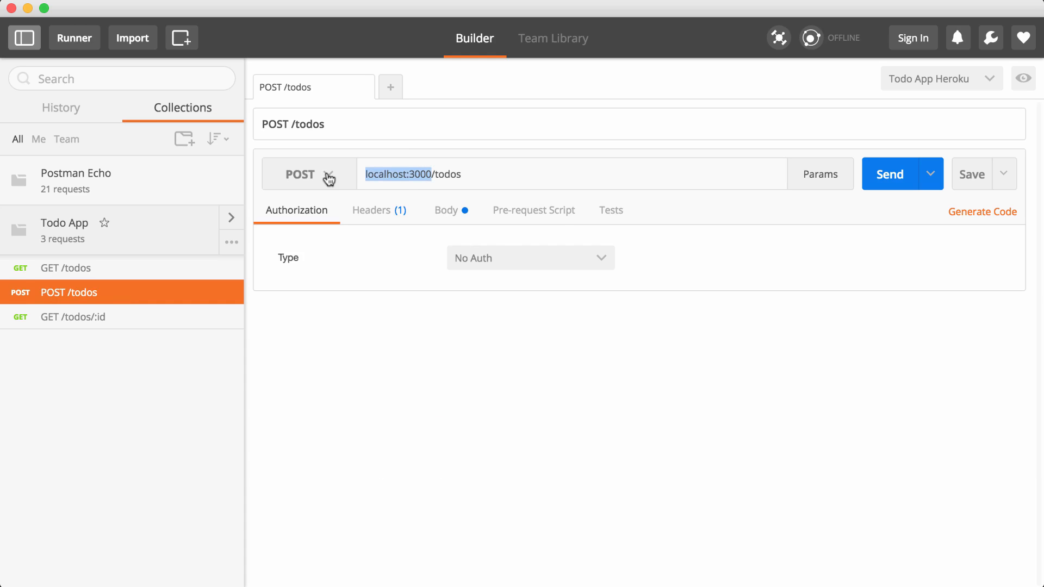
pyautogui.write('{{u')
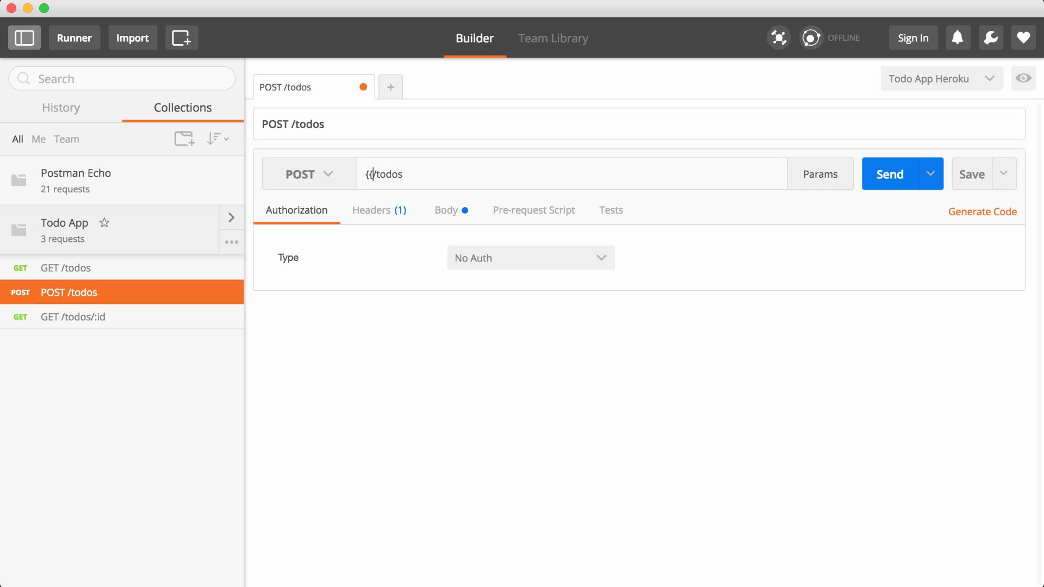
pyautogui.write('rl}}')
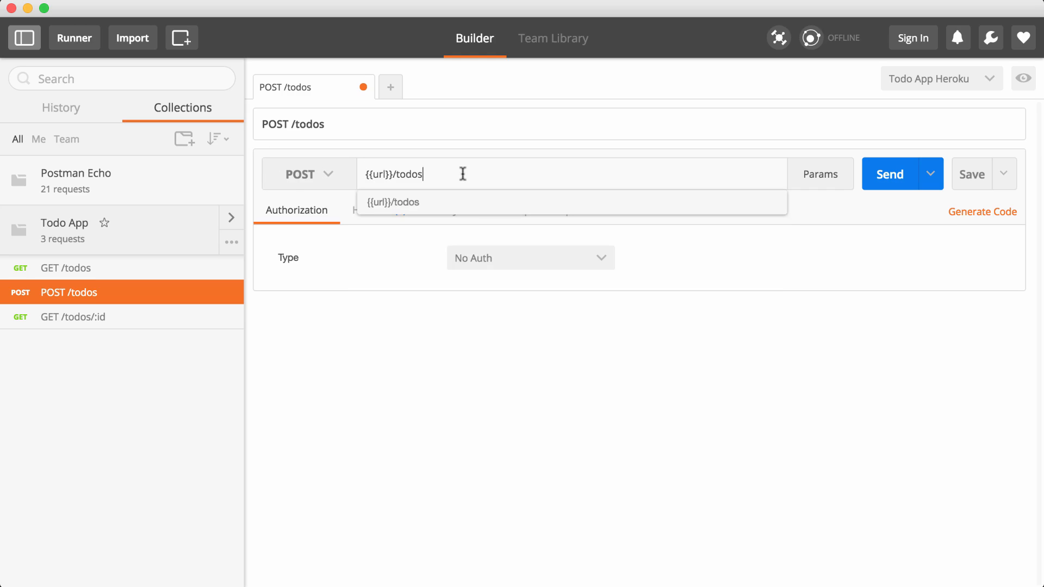
pyautogui.click(967, 175)
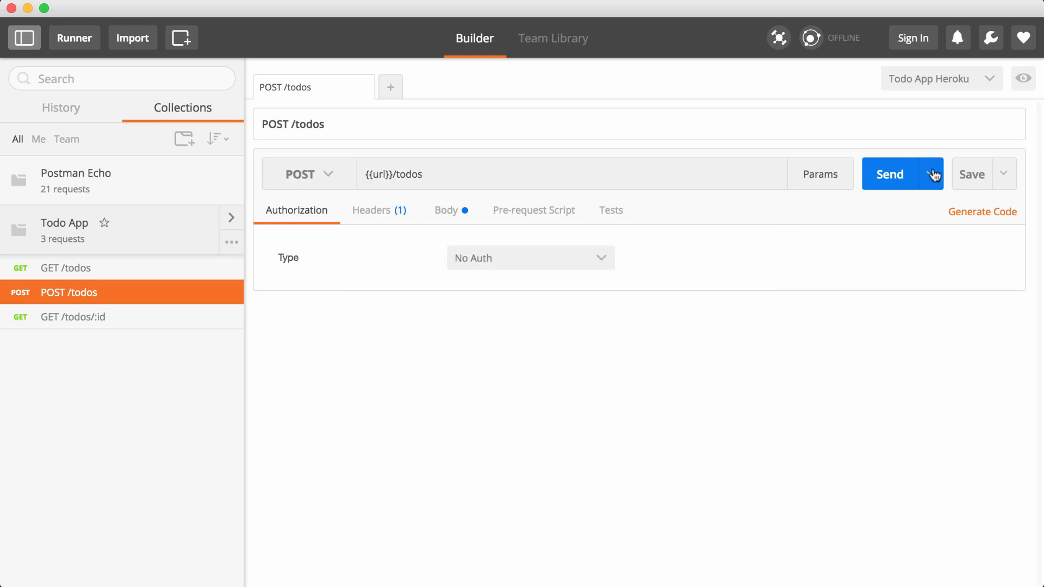
# Send the POST /todos request in the Todo App Heroku environment and again in the Todo App Local environment.
pyautogui.click(891, 174)
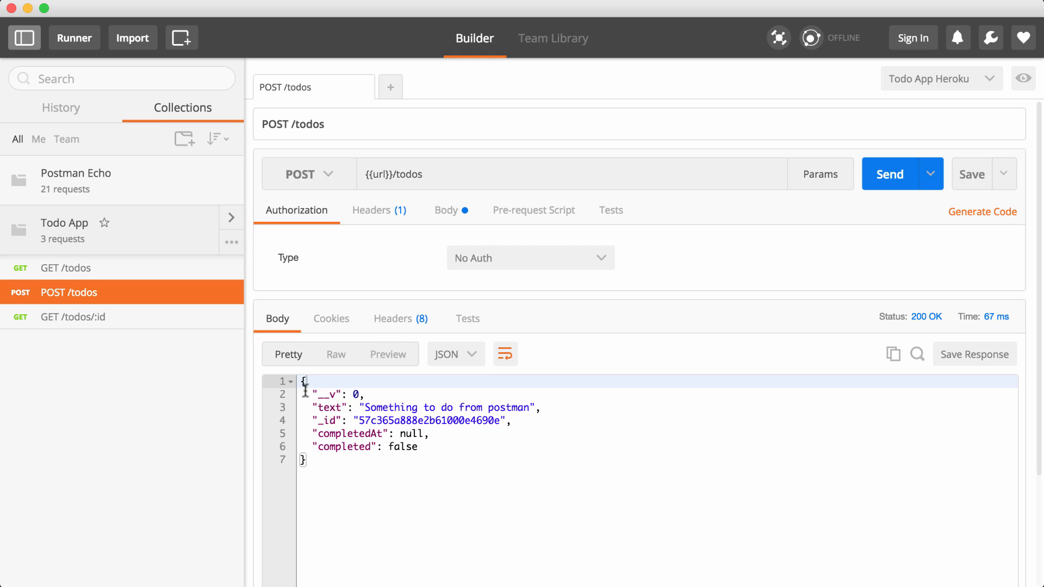
pyautogui.click(941, 78)
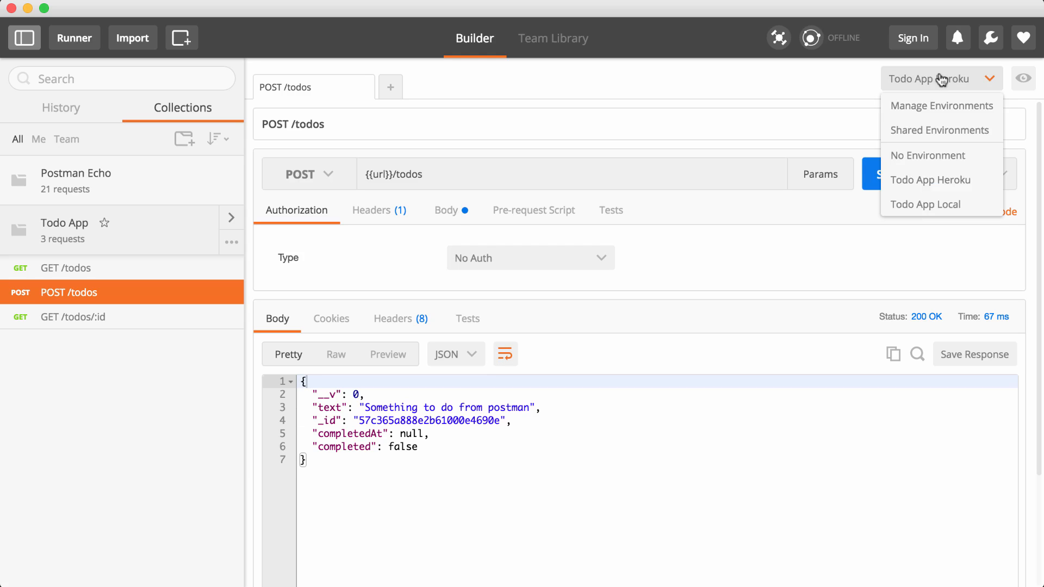
pyautogui.click(926, 205)
pyautogui.click(892, 174)
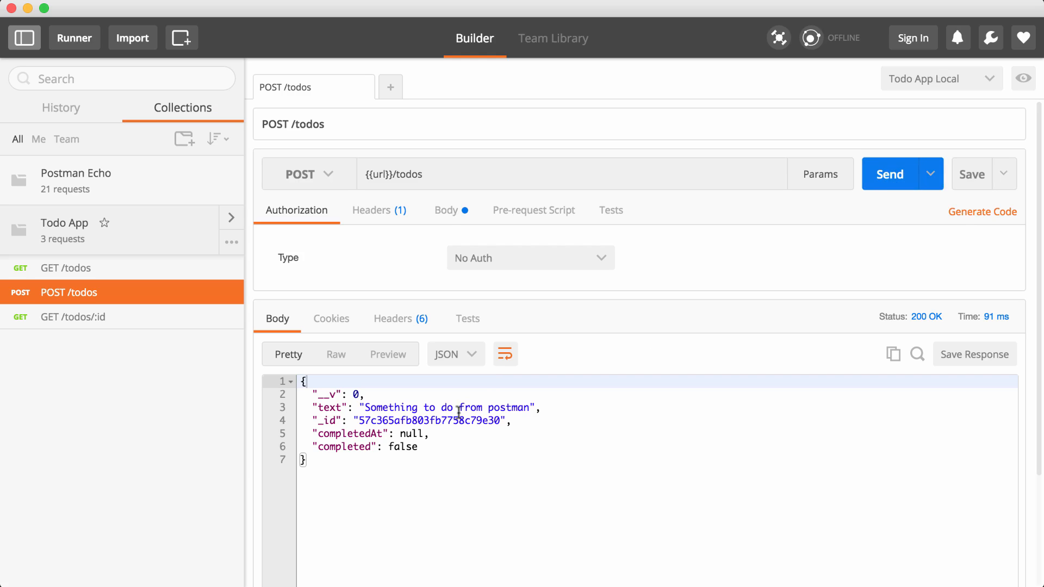
pyautogui.moveTo(307, 463); pyautogui.dragTo(284, 377)
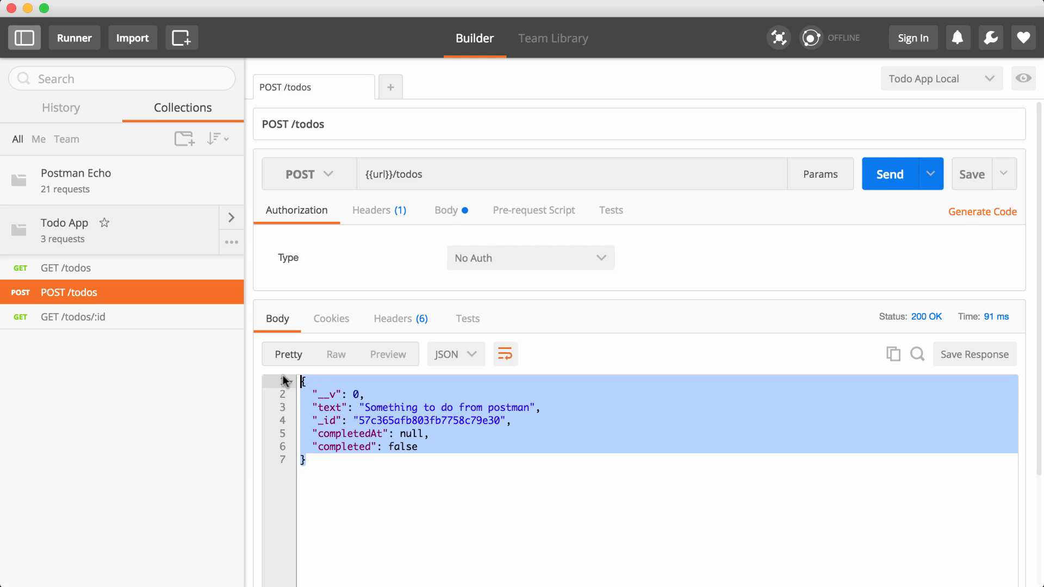
pyautogui.click(354, 421)
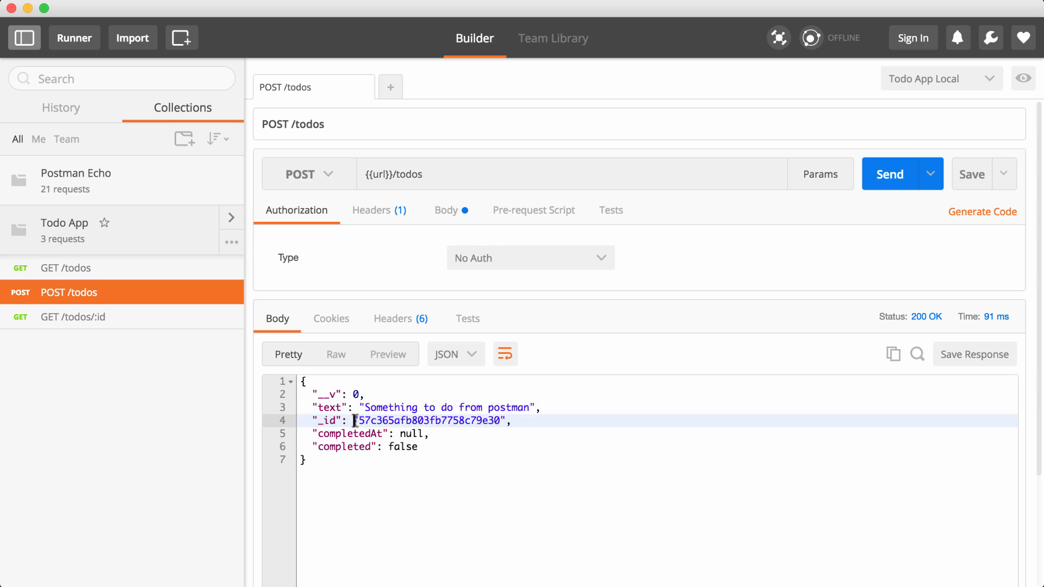
# Open the GET /todos/:id request, replace localhost:3000 in its URL with {{url}}, and save it.
pyautogui.click(82, 320)
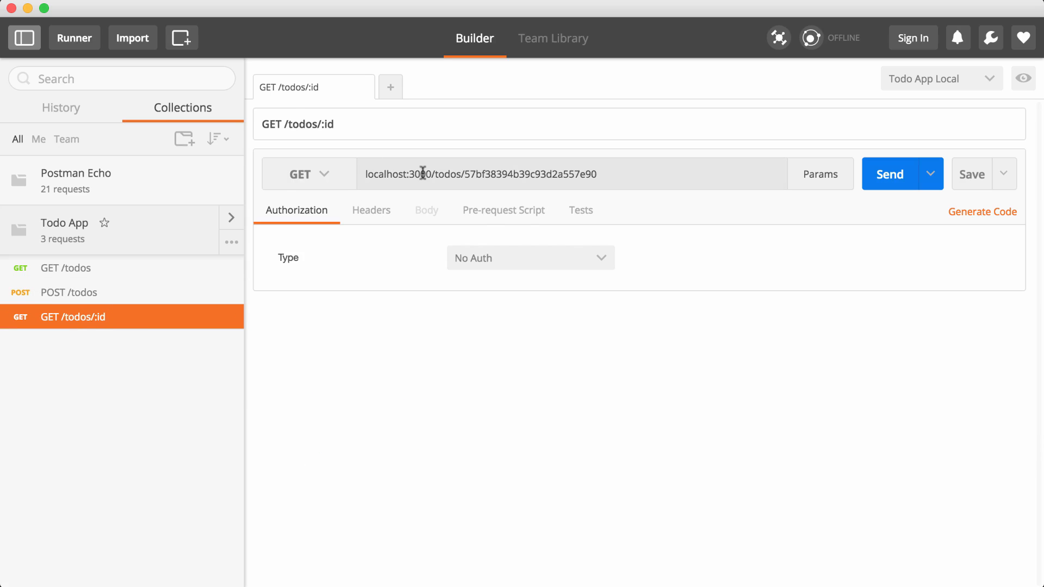
pyautogui.moveTo(432, 174); pyautogui.dragTo(341, 178)
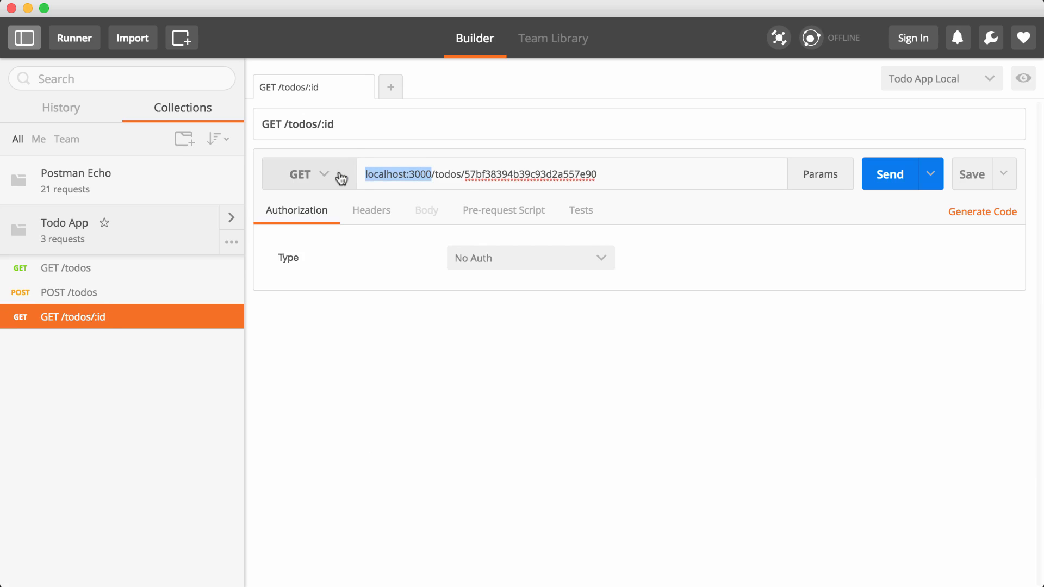
pyautogui.press('BackSpace')
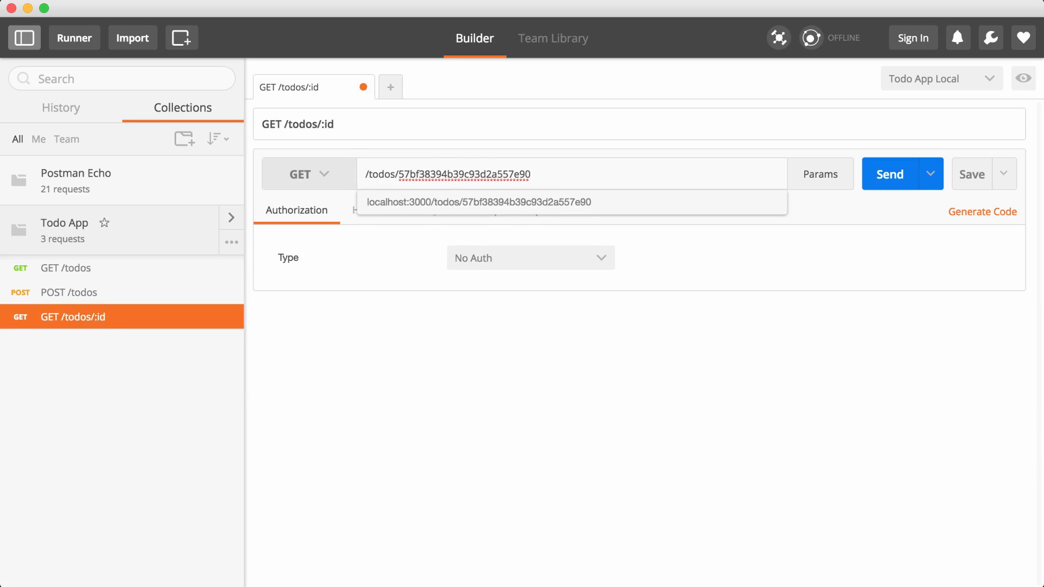
pyautogui.write('{{url}}')
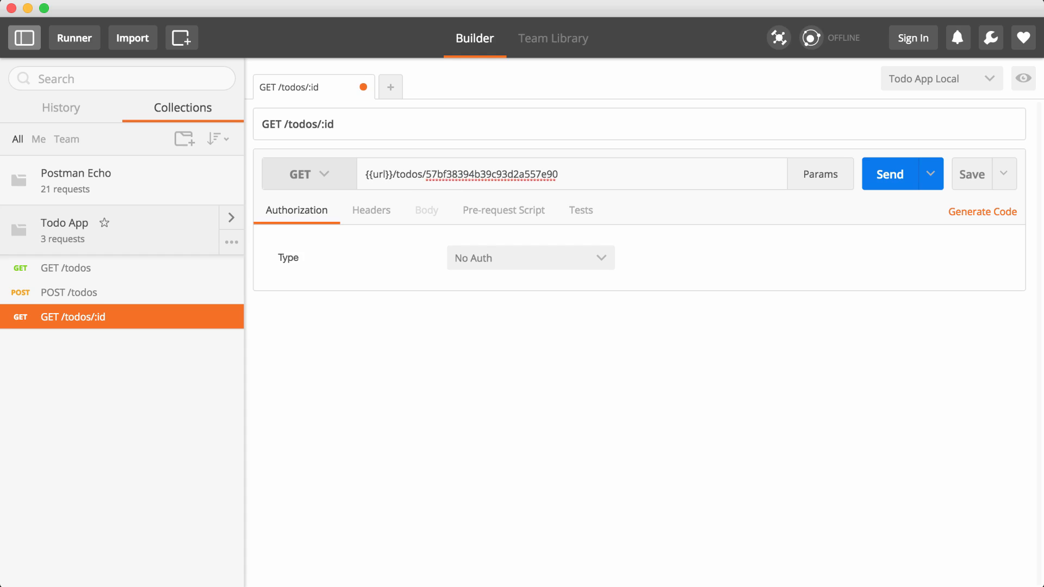
pyautogui.click(970, 177)
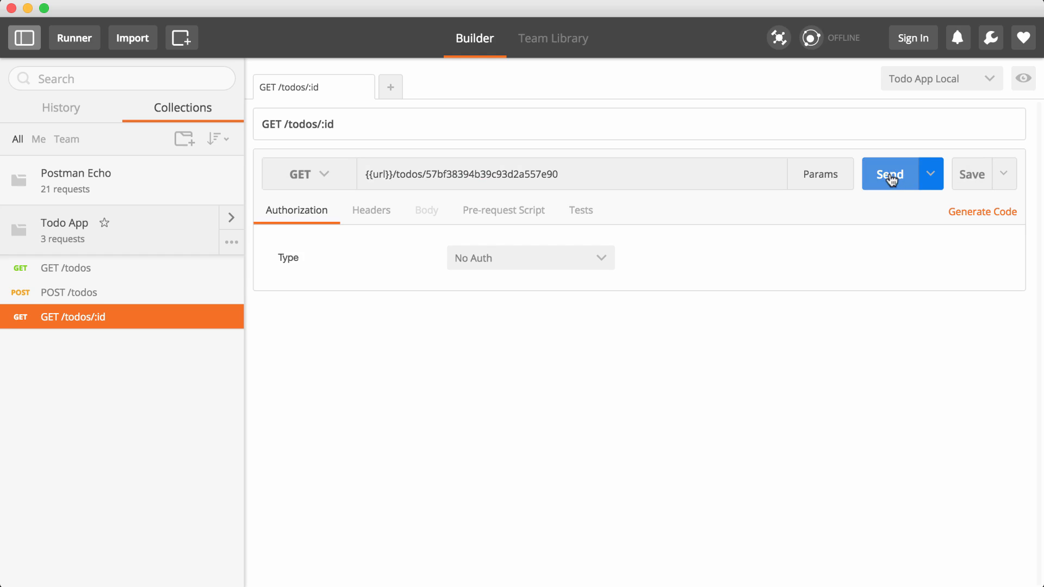
# Return to the GET /todos request and send it in the Todo App Local environment to list the todo IDs.
pyautogui.moveTo(426, 174); pyautogui.dragTo(589, 175)
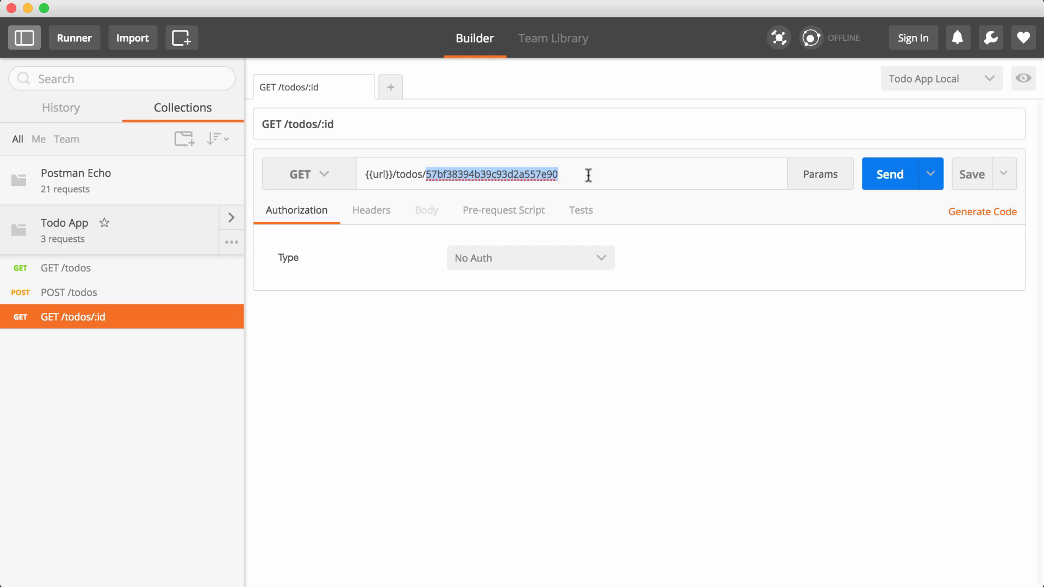
pyautogui.click(130, 272)
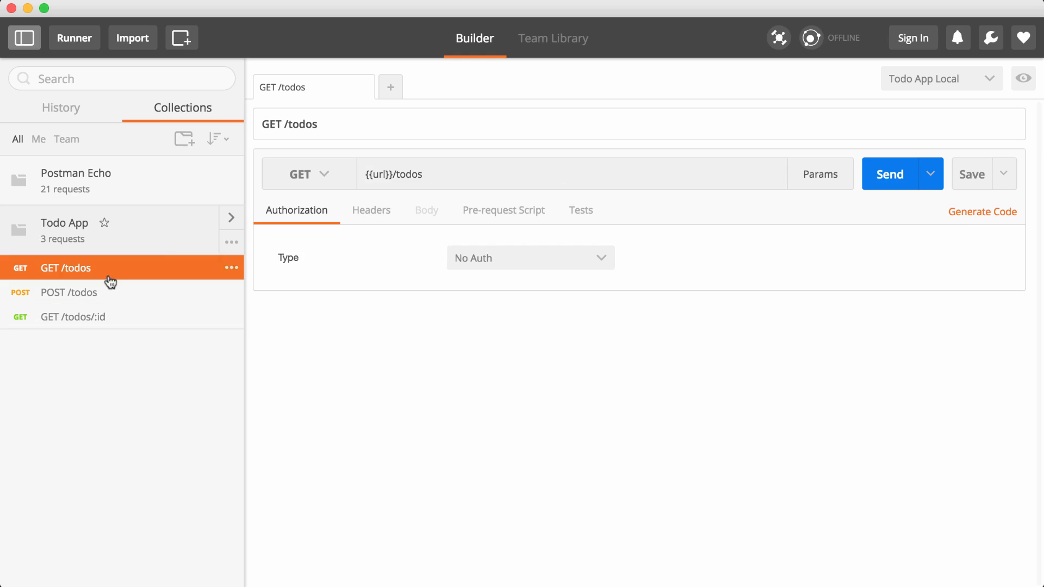
pyautogui.click(897, 173)
pyautogui.scroll(-3, 756, 359)
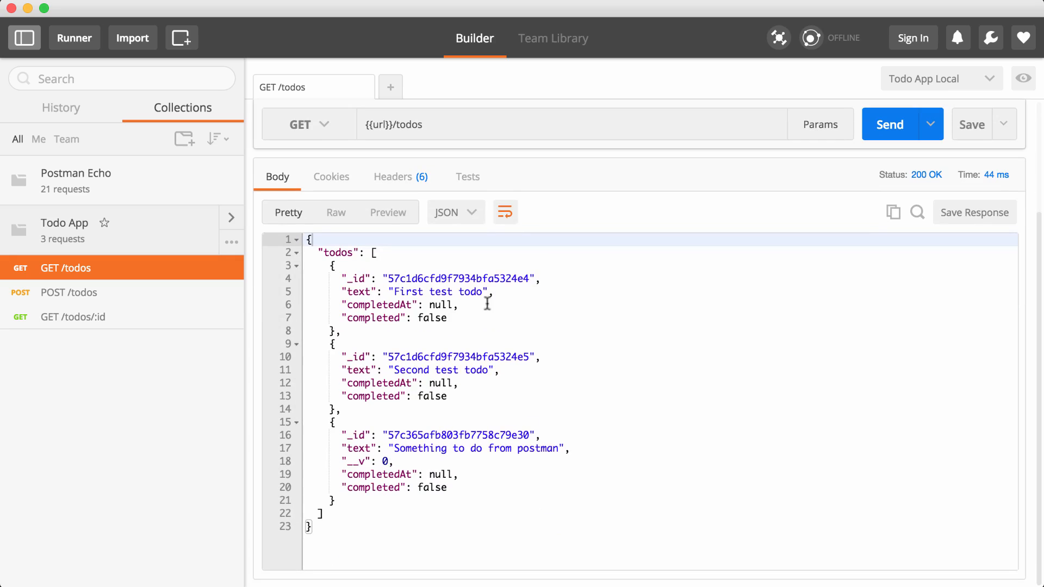
# Copy the first todo's ID, 57c1d6cfd9f7934bfa5324e4, into the GET /todos/:id request URL and send it in the Todo App Local environment.
pyautogui.doubleClick(476, 278)
pyautogui.press('super+c')
pyautogui.scroll(3, 477, 278)
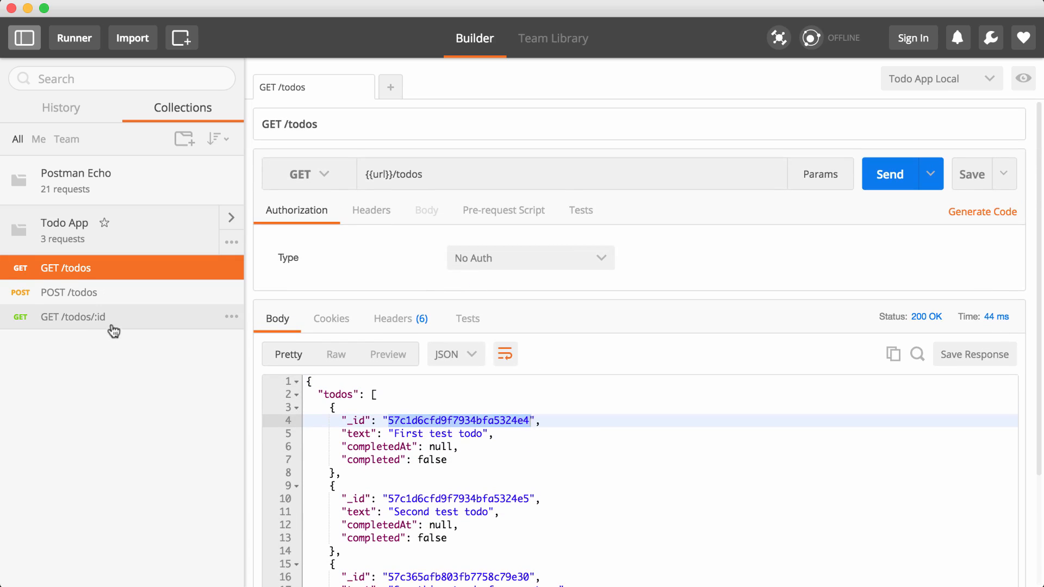
pyautogui.click(111, 326)
pyautogui.moveTo(427, 178); pyautogui.dragTo(645, 179)
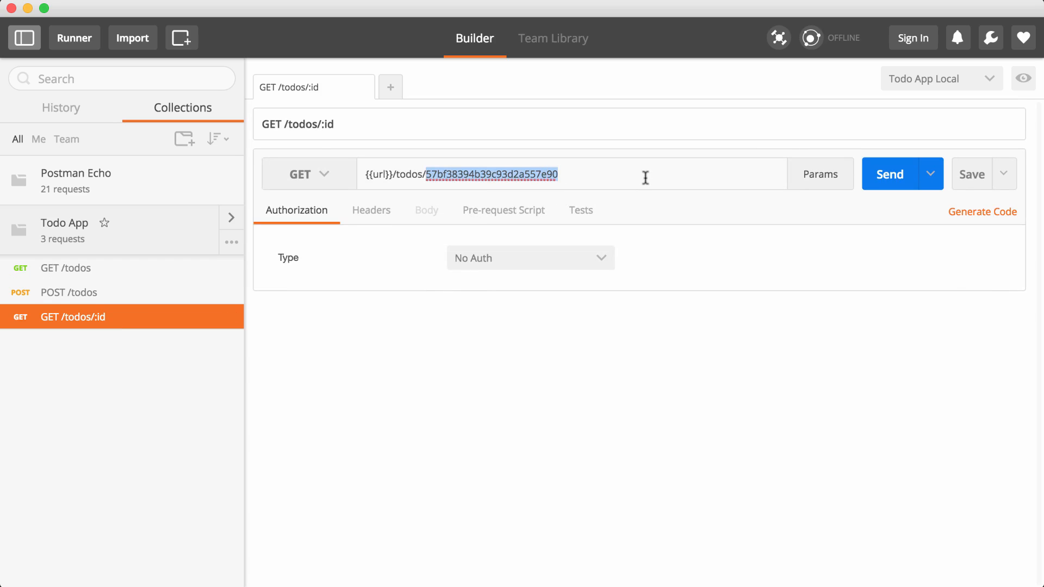
pyautogui.press('super+v')
pyautogui.click(895, 174)
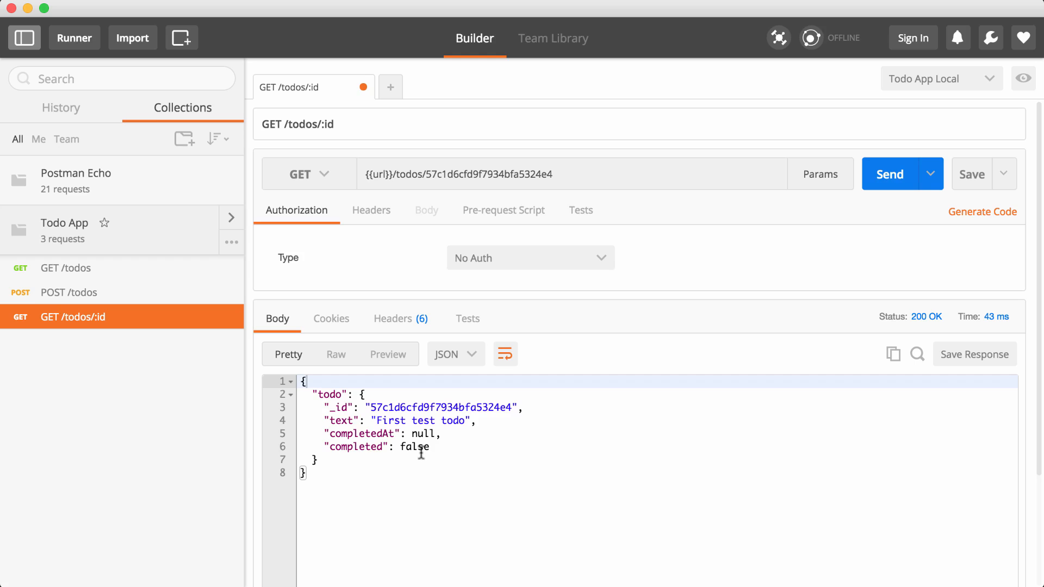
# Change the last character of the ID in the request URL to 6, send the request, and check the response status.
pyautogui.click(572, 177)
pyautogui.press('BackSpace')
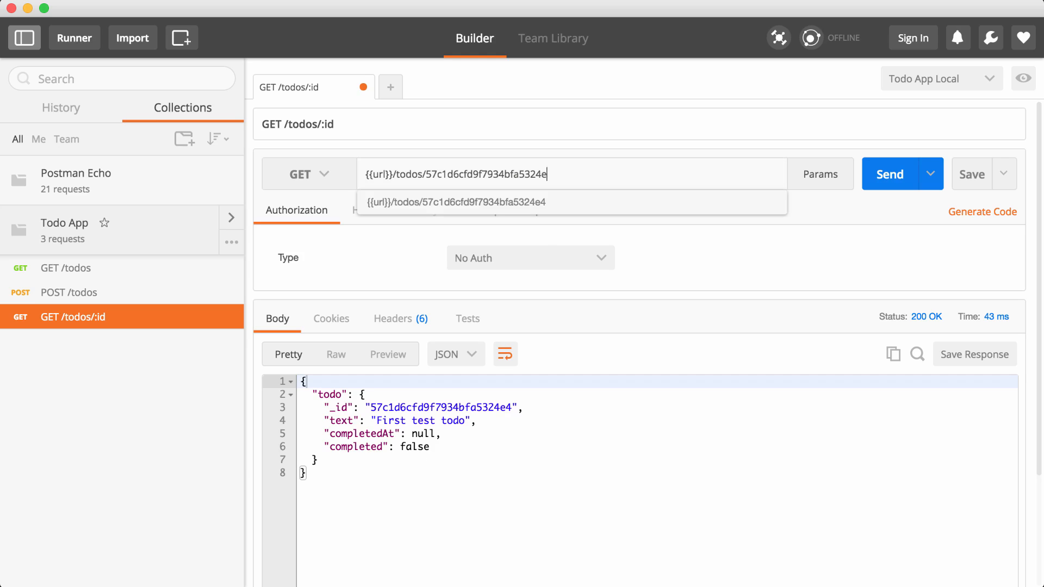
pyautogui.write('6')
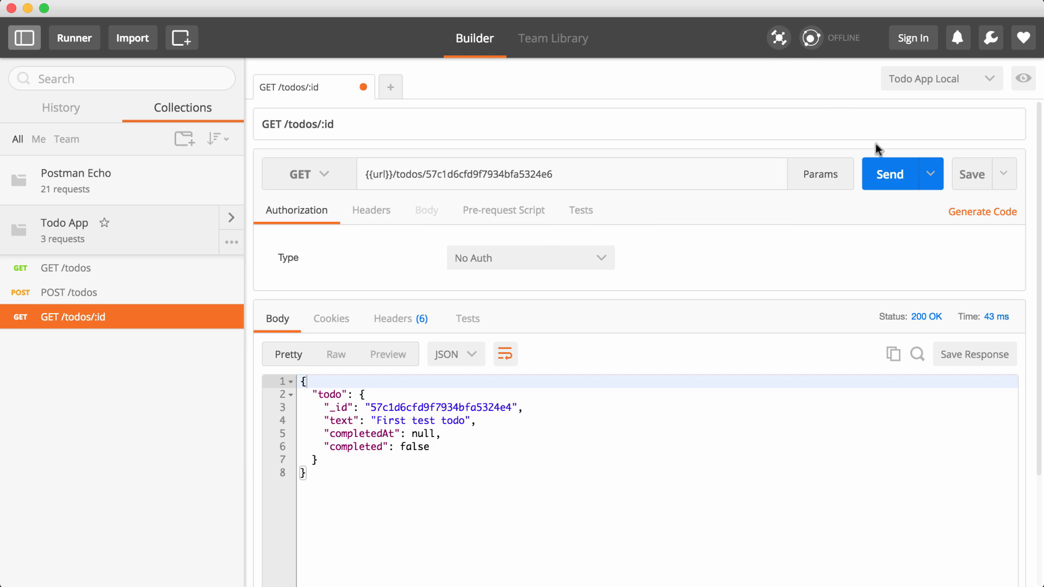
pyautogui.click(880, 177)
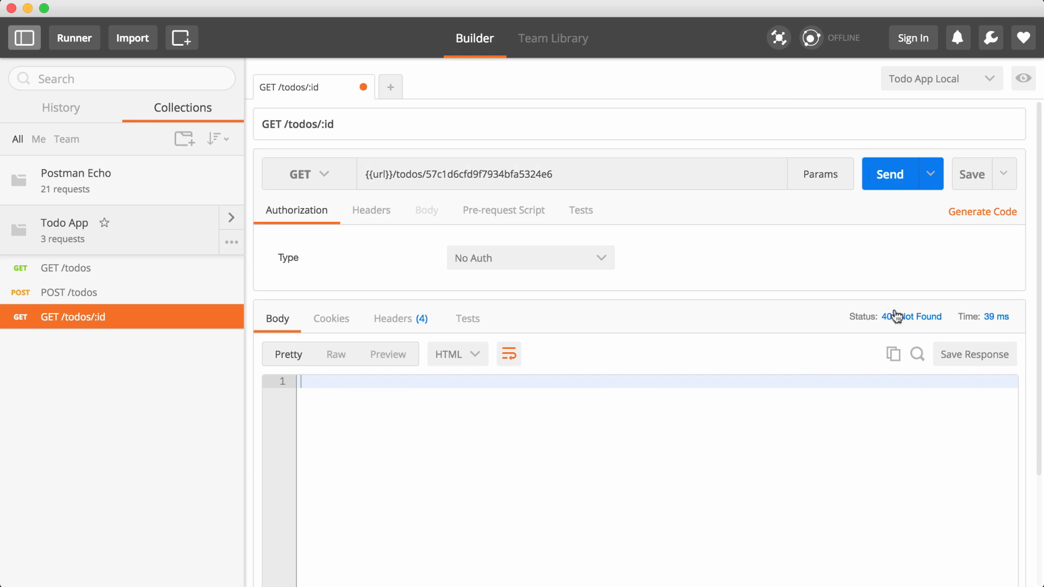
pyautogui.moveTo(873, 320)
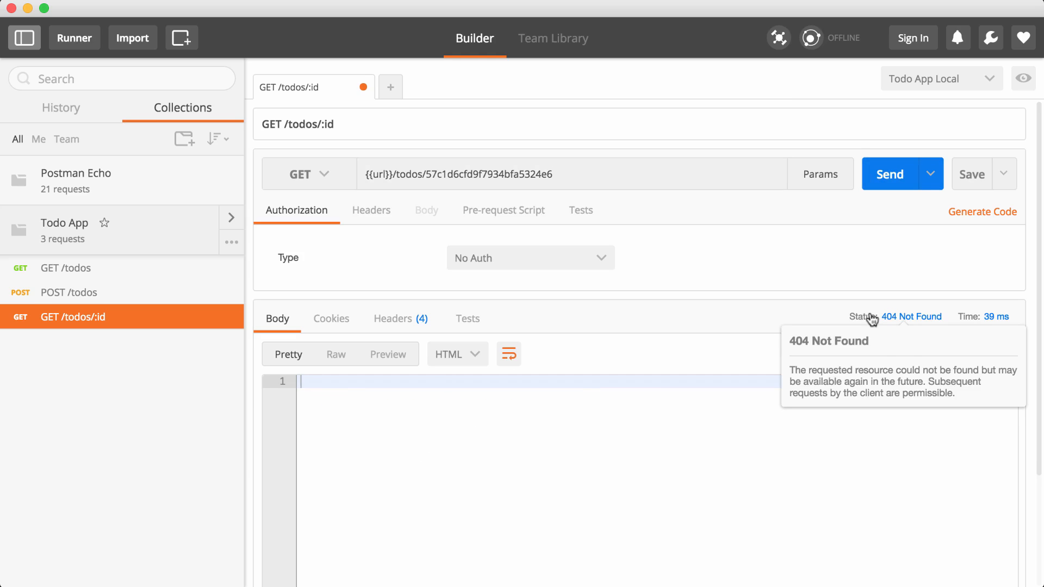
# Switch to the Todo App Heroku environment and send the same GET /todos/:id request.
pyautogui.click(972, 84)
pyautogui.click(940, 177)
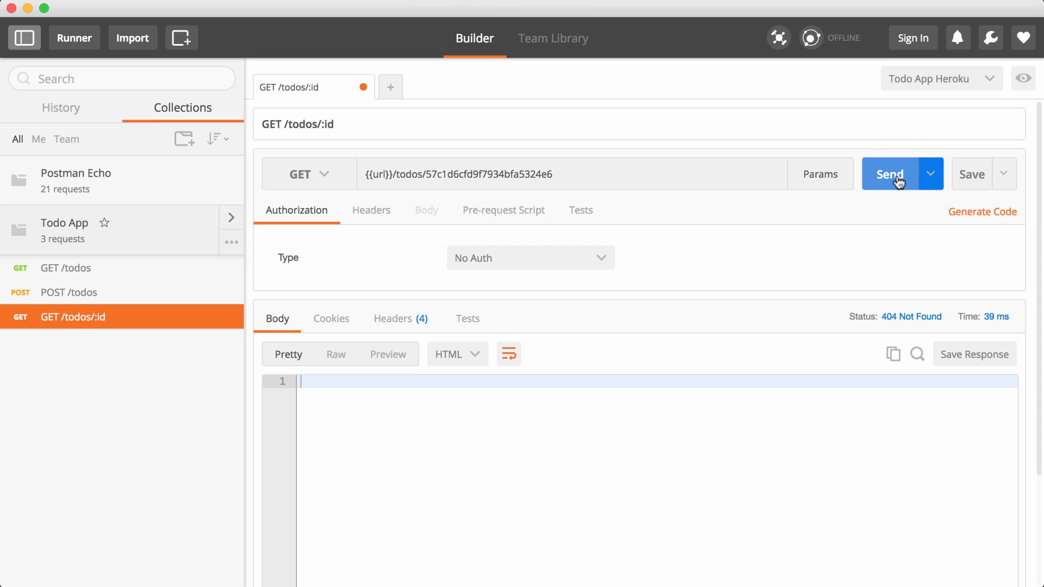
pyautogui.click(898, 180)
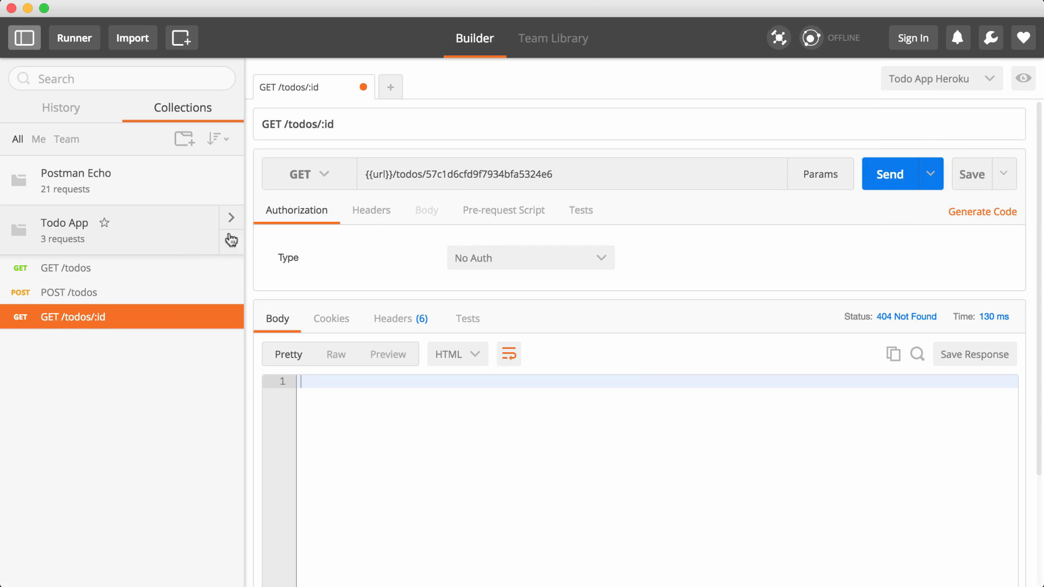
# Open the GET /todos request and send it in the Todo App Heroku environment to list the todo IDs.
pyautogui.click(132, 274)
pyautogui.click(871, 181)
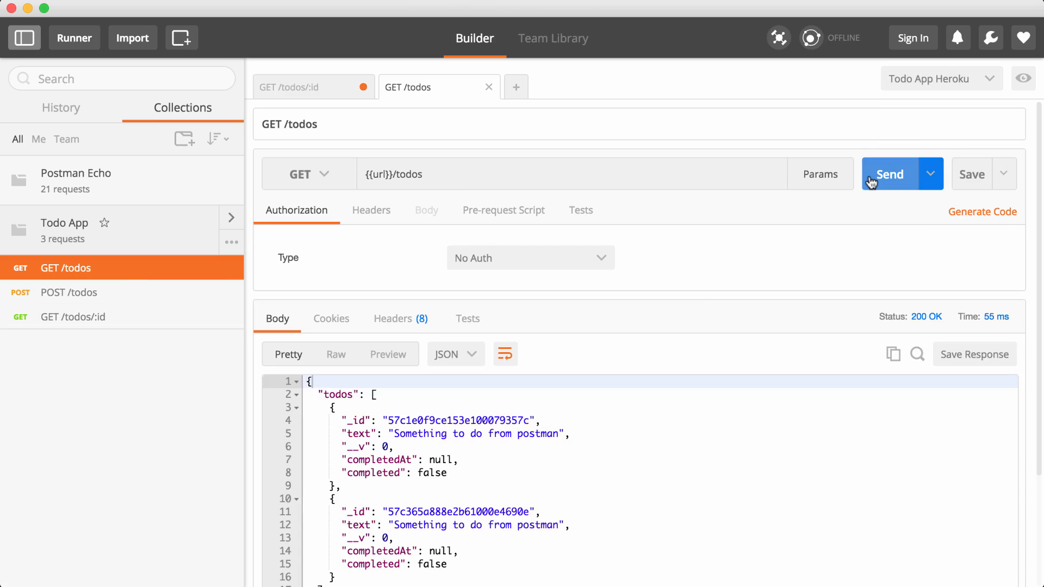
pyautogui.scroll(-3, 625, 388)
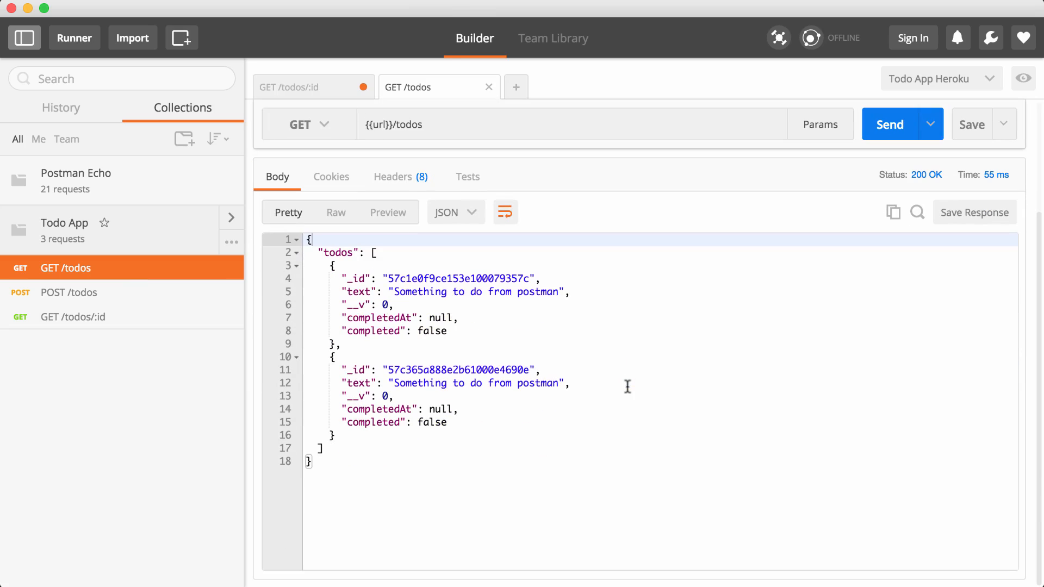
# Copy the second todo's ID, 57c365a888e2b61000e4690e, into a freshly opened GET /todos/:id request's URL and send it to Heroku.
pyautogui.doubleClick(458, 371)
pyautogui.press('super+c')
pyautogui.click(140, 319)
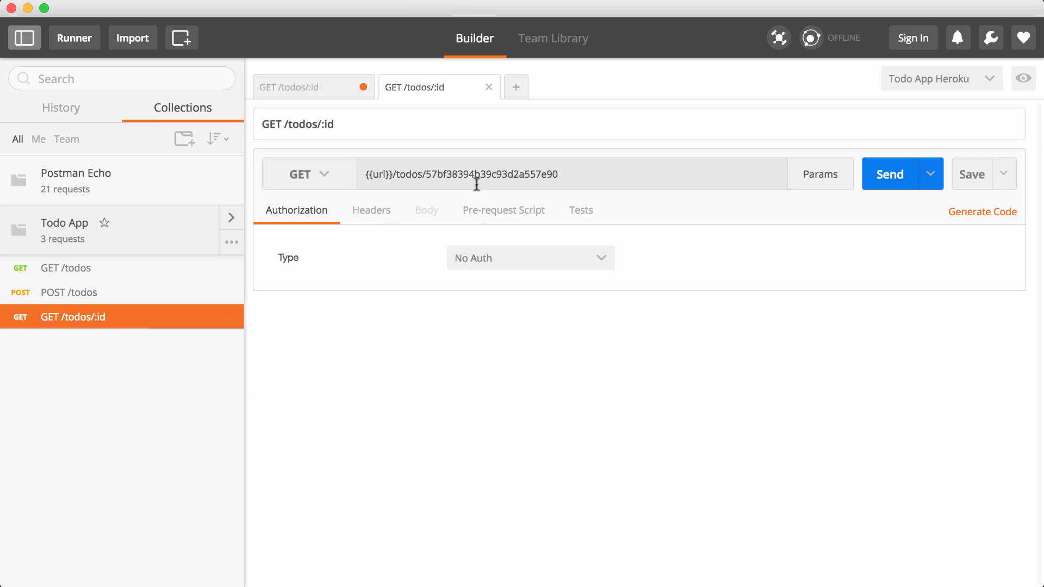
pyautogui.click(428, 175)
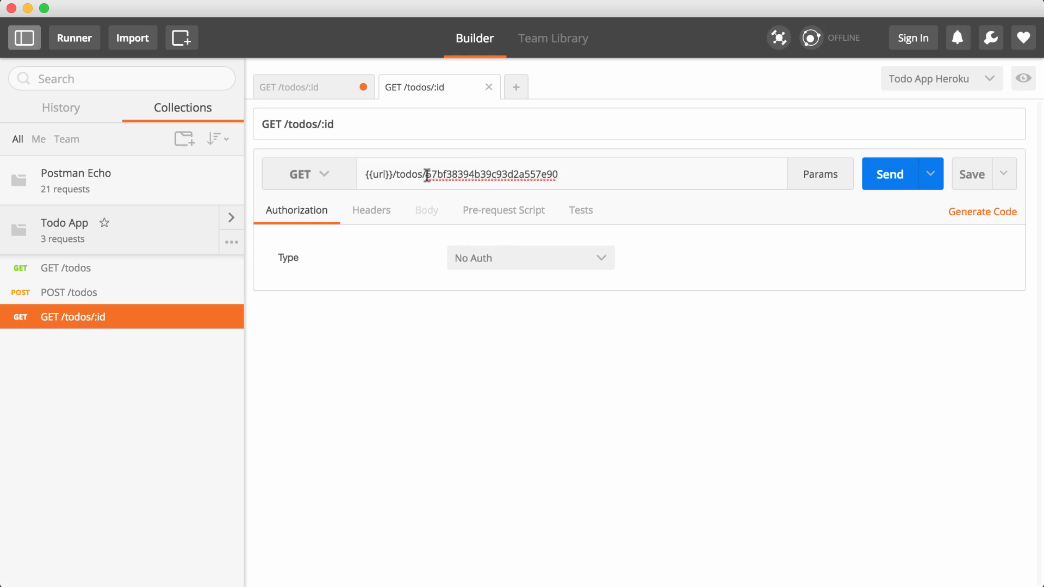
pyautogui.moveTo(427, 175); pyautogui.dragTo(594, 170)
pyautogui.press('super+v')
pyautogui.click(883, 173)
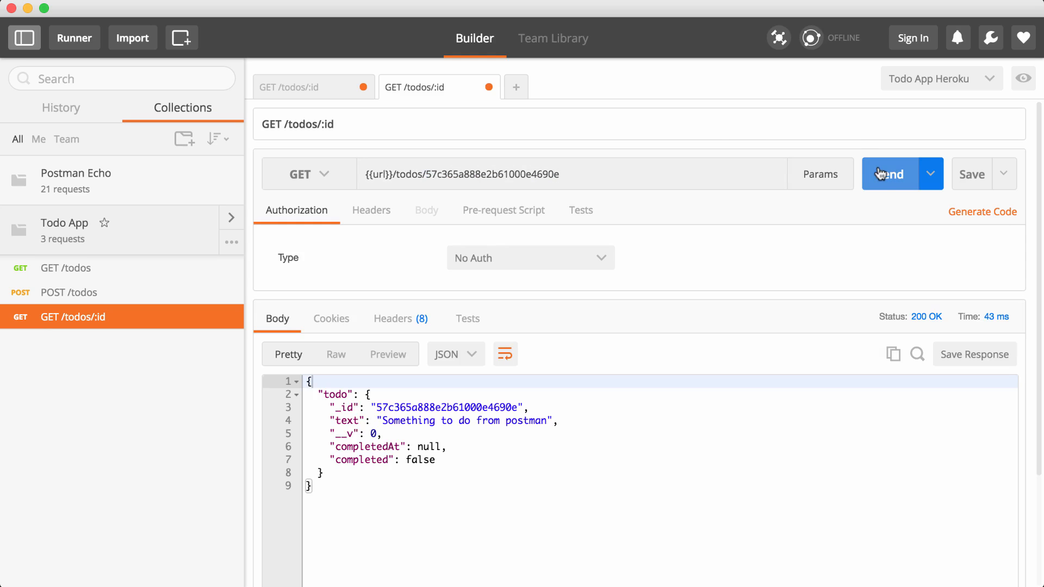
pyautogui.moveTo(503, 474); pyautogui.dragTo(306, 381)
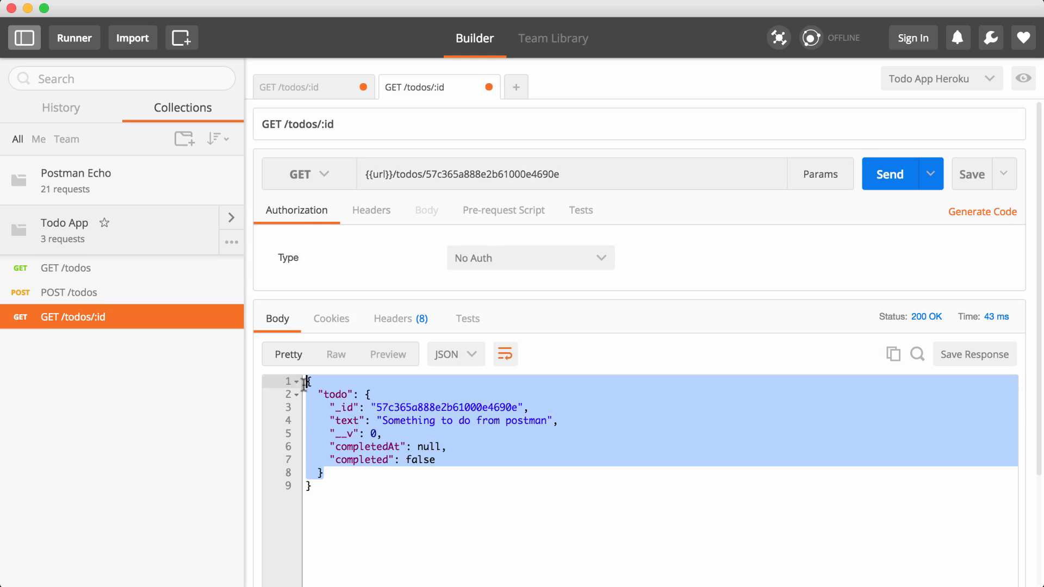
pyautogui.click(388, 445)
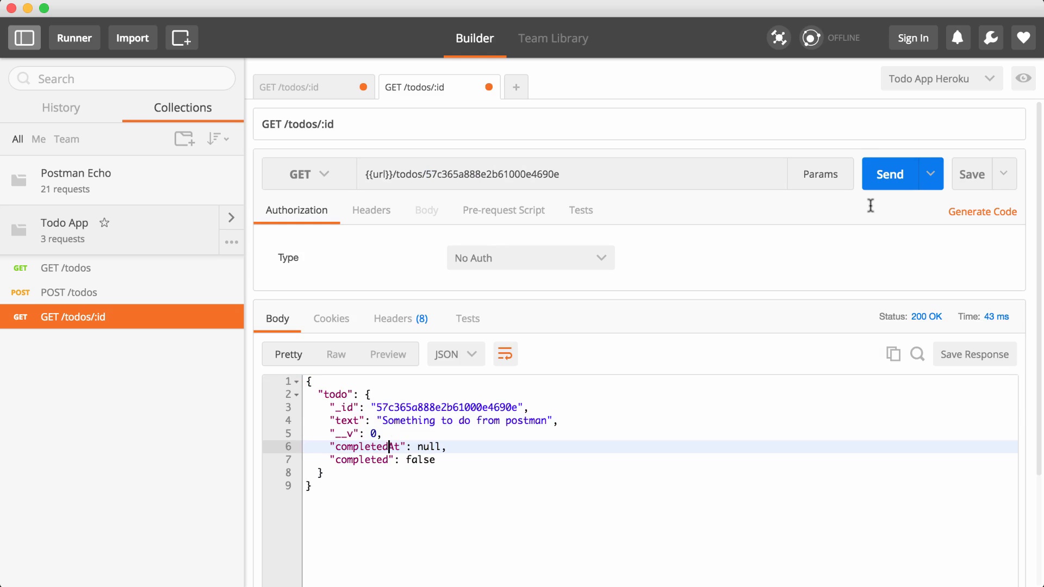
# Review the available environments and the {{url}} variable in the Todo App requests, opening GET /todos and POST /todos.
pyautogui.click(917, 84)
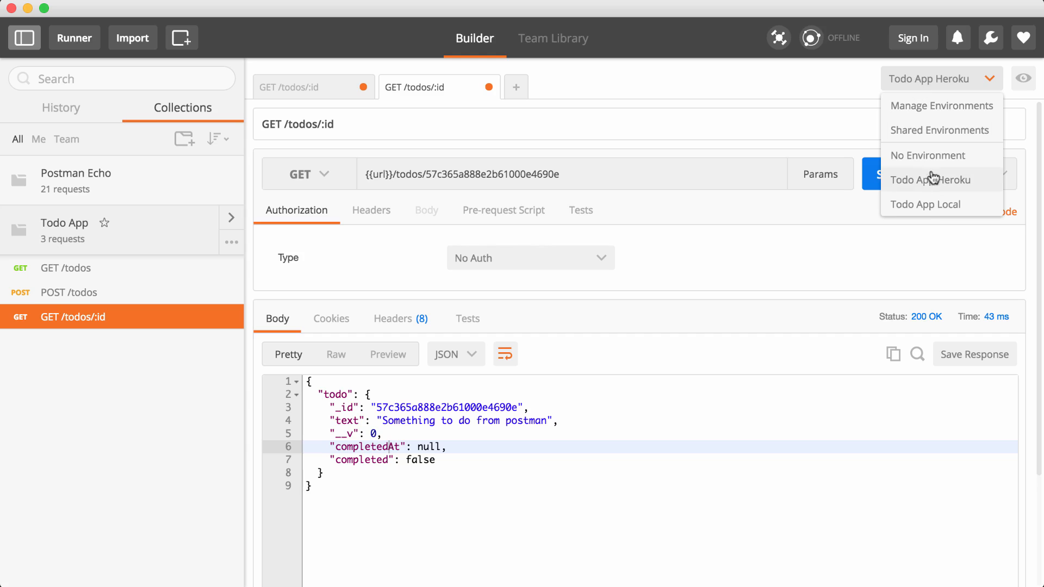
pyautogui.click(769, 240)
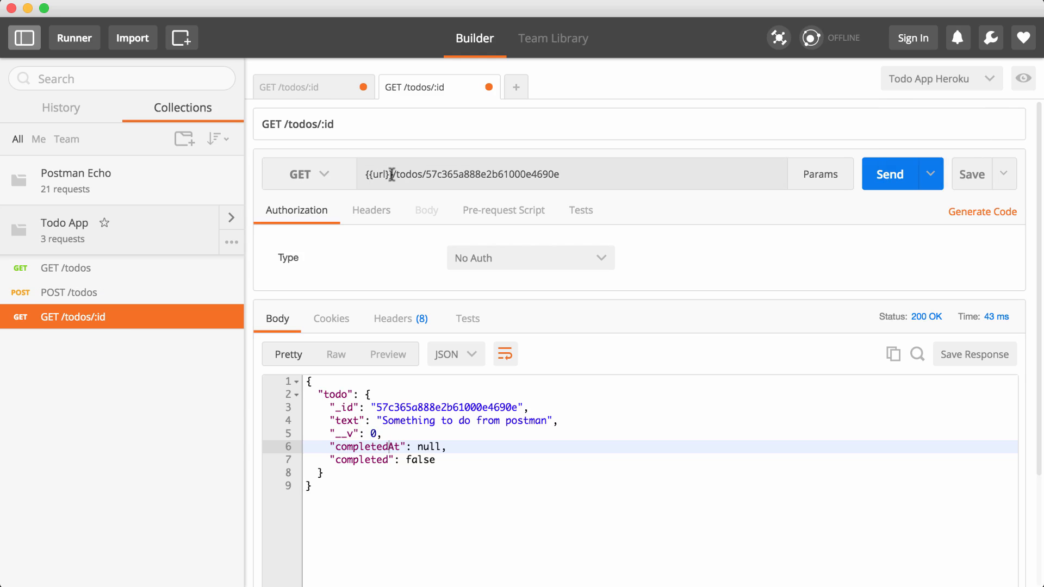
pyautogui.moveTo(392, 174); pyautogui.dragTo(358, 174)
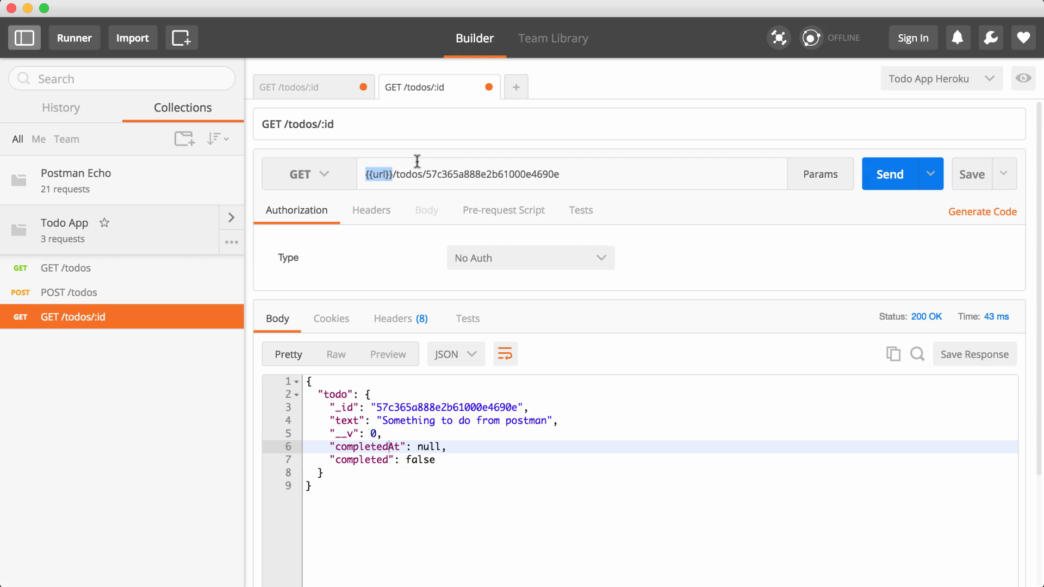
pyautogui.click(124, 275)
pyautogui.click(124, 297)
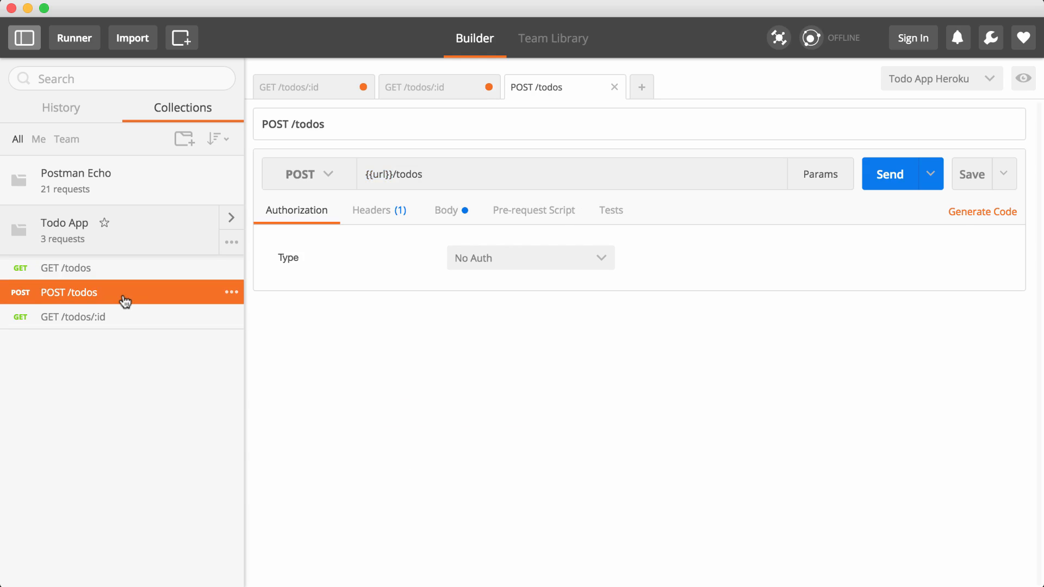